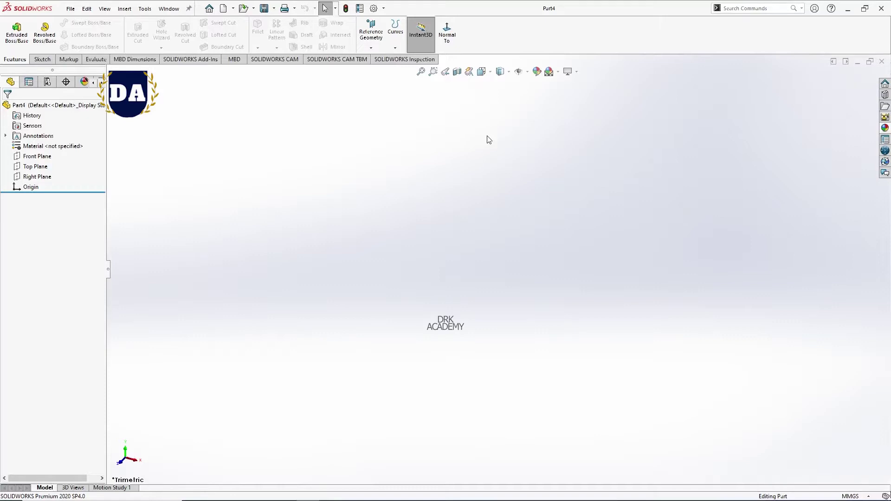
# Start a Front Plane sketch and draw the lower horizontal, first slope and upper horizontal lines
pyautogui.click(37, 156)
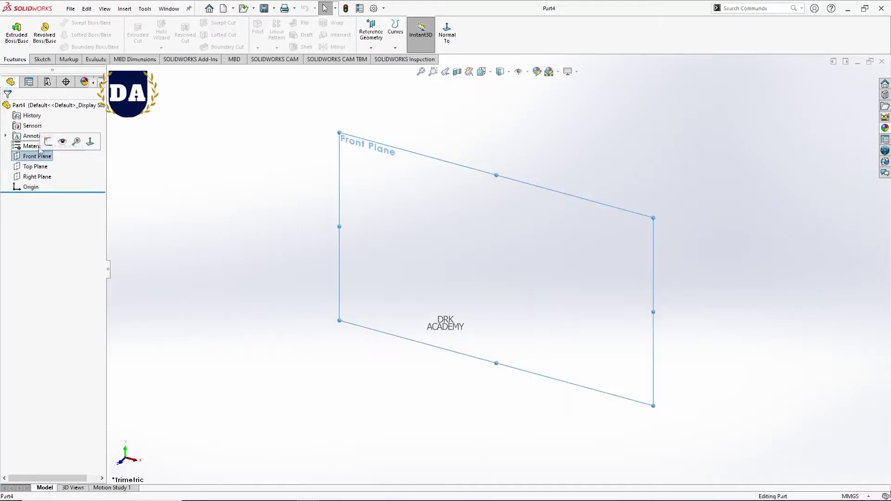
pyautogui.click(47, 142)
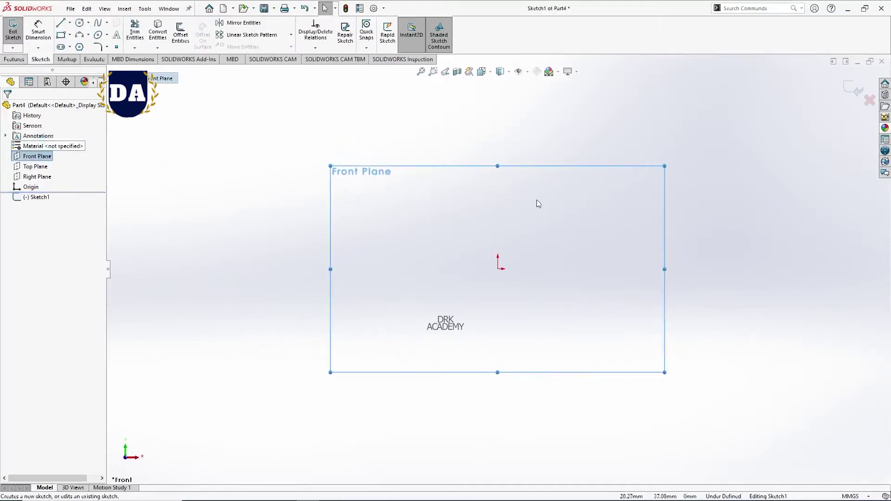
pyautogui.press('l')
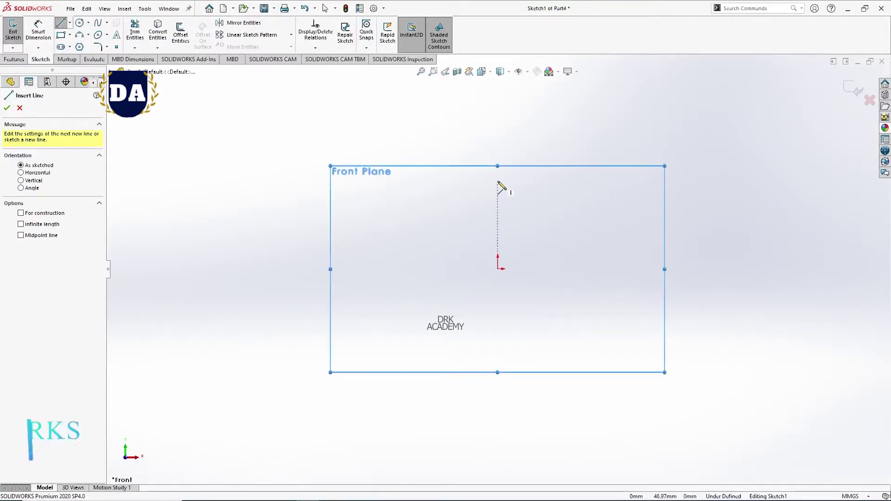
pyautogui.click(497, 181)
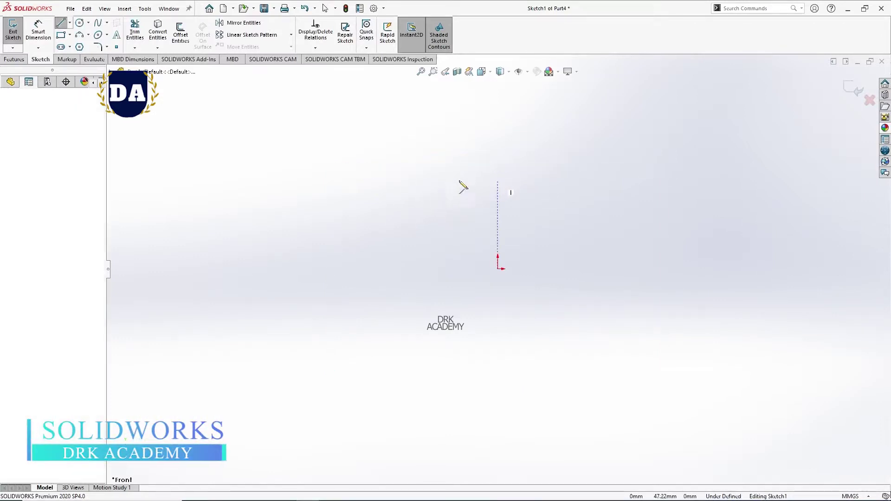
pyautogui.click(432, 181)
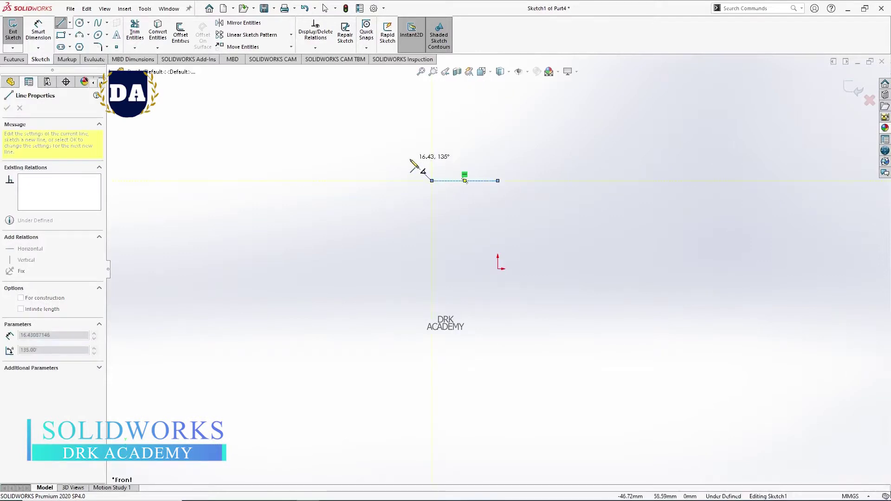
pyautogui.click(410, 159)
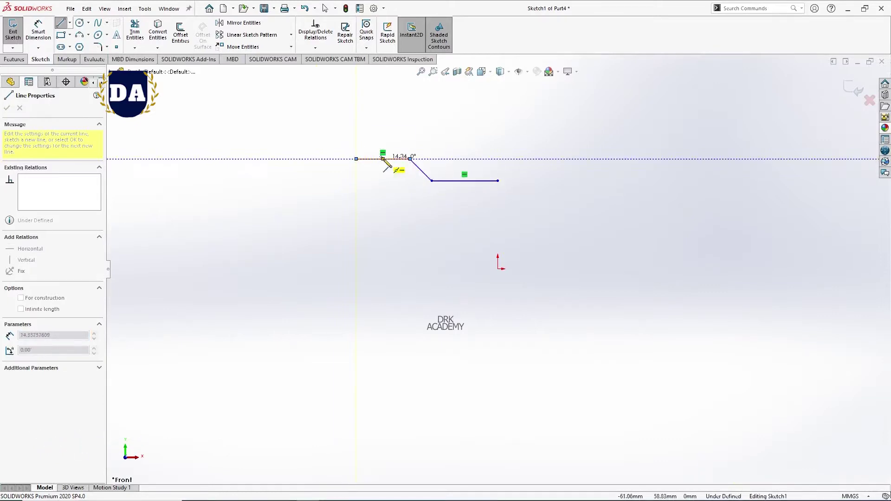
pyautogui.click(356, 160)
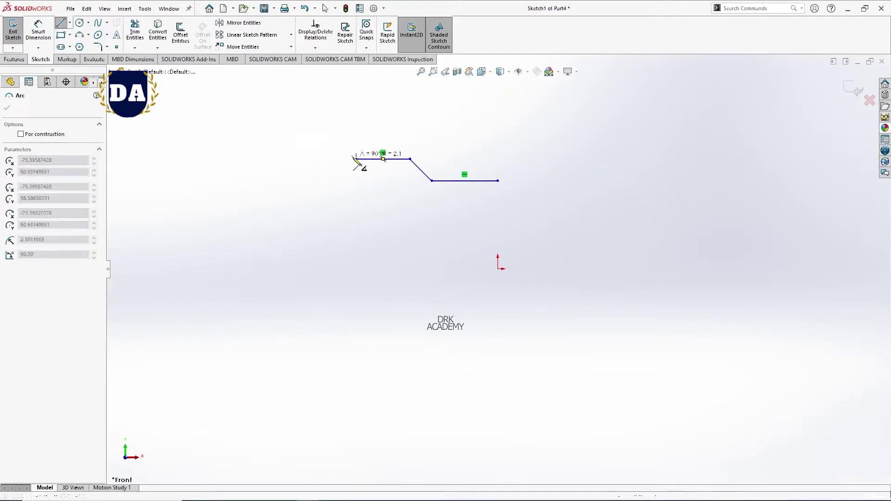
# Cancel the stray arc, then finish the profile with a second slope and a top vertical line
pyautogui.press('Escape')
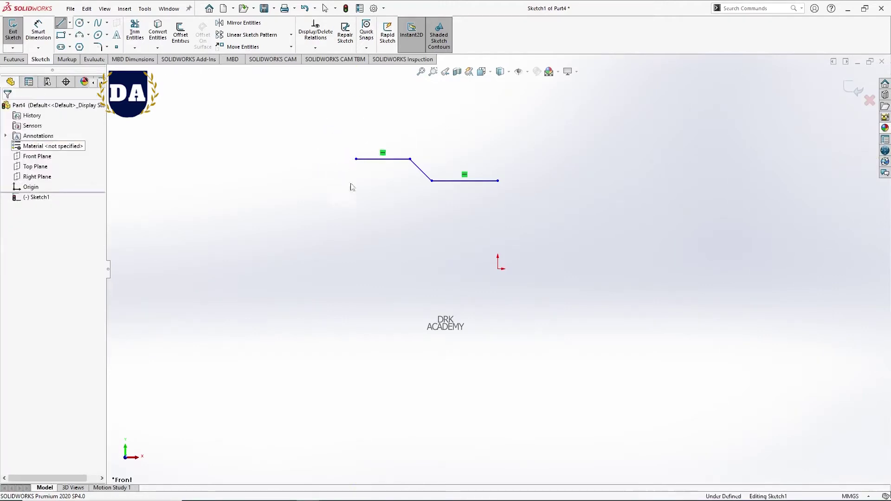
pyautogui.press('l')
pyautogui.click(356, 159)
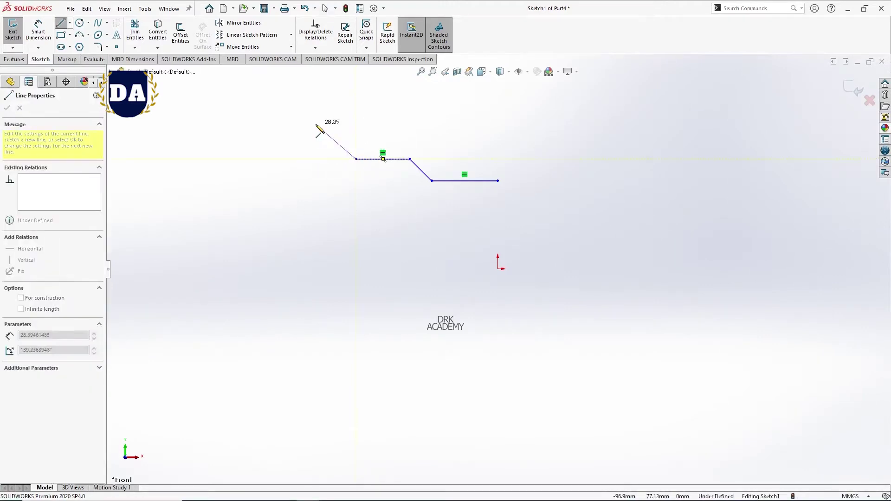
pyautogui.click(311, 131)
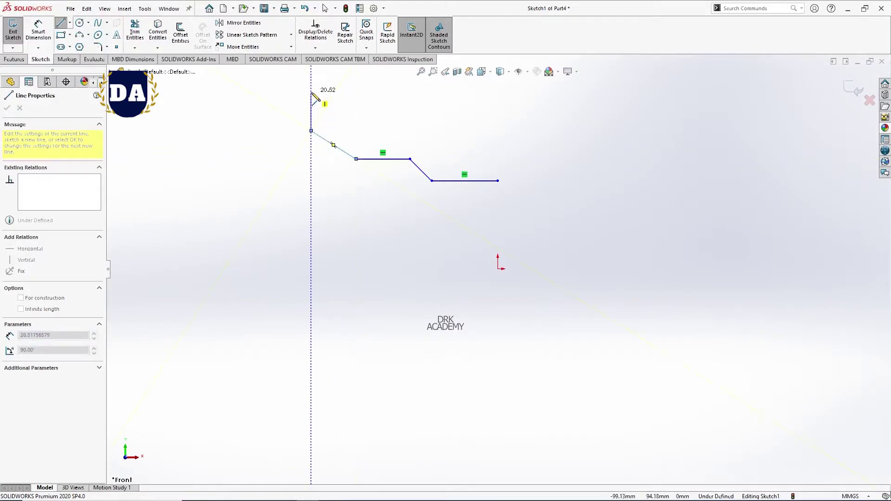
pyautogui.click(311, 92)
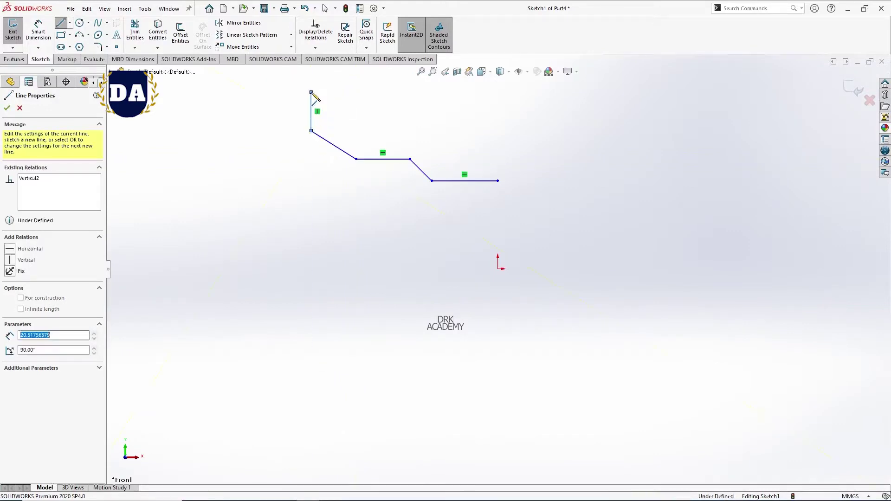
pyautogui.rightClick(312, 208)
# End the line tool and select the profile's right endpoint together with the origin
pyautogui.click(320, 214)
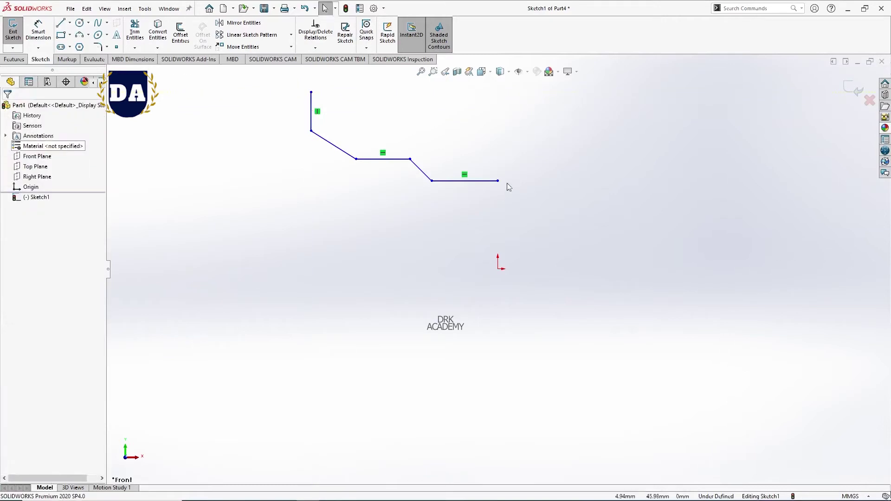
pyautogui.click(498, 181)
pyautogui.keyDown('ctrl'); pyautogui.click(498, 269); pyautogui.keyUp('ctrl')
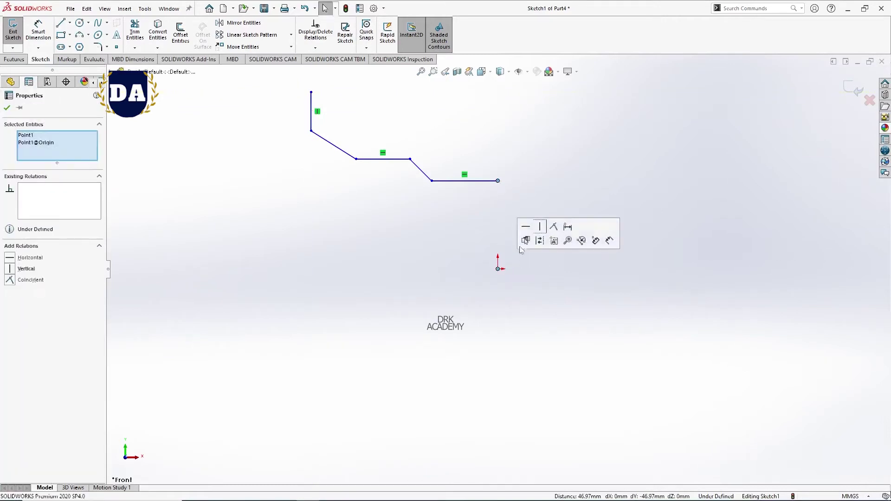
pyautogui.click(379, 263)
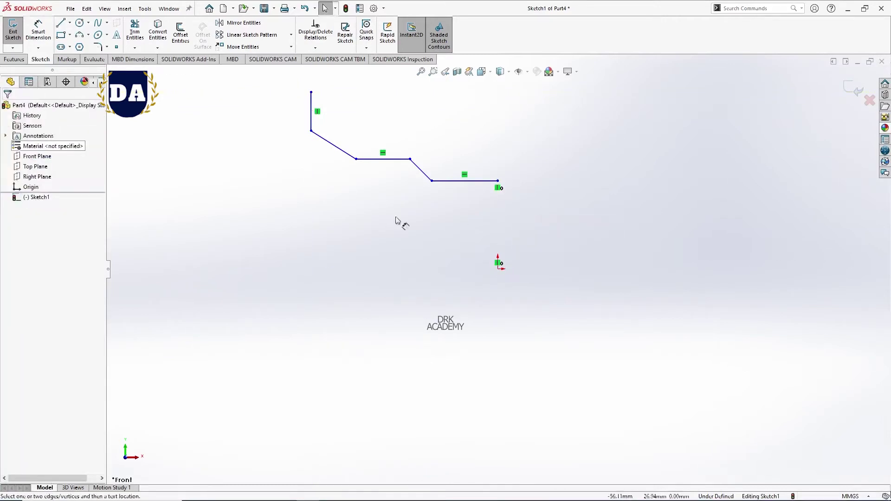
# Dimension the lower horizontal 40 mm, lower slope span 20 mm and middle horizontal 60 mm
pyautogui.press('d')
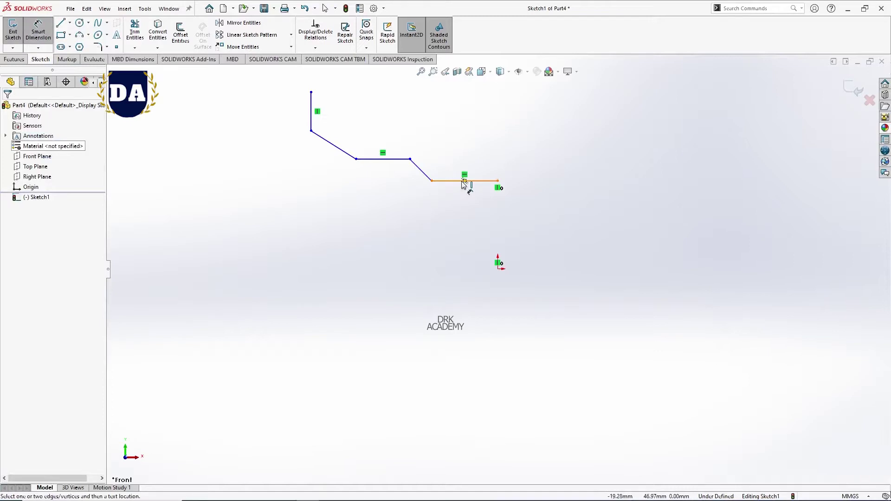
pyautogui.click(464, 181)
pyautogui.click(466, 217)
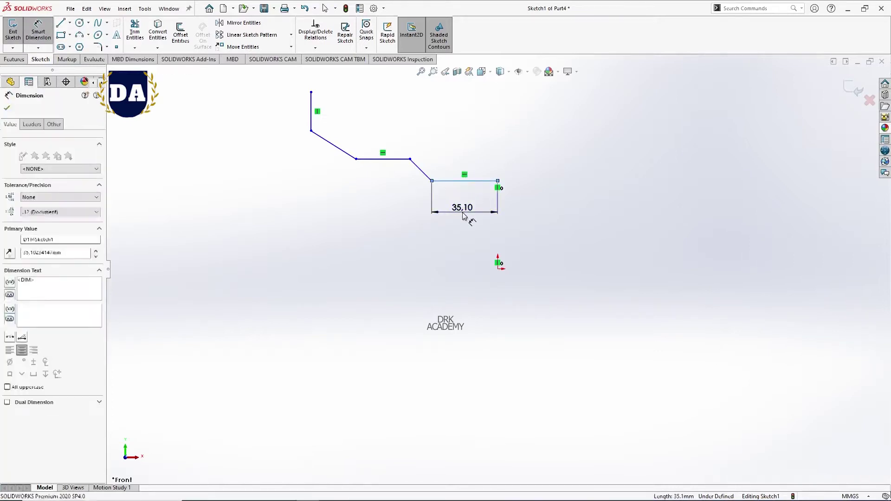
pyautogui.write('40')
pyautogui.press('Return')
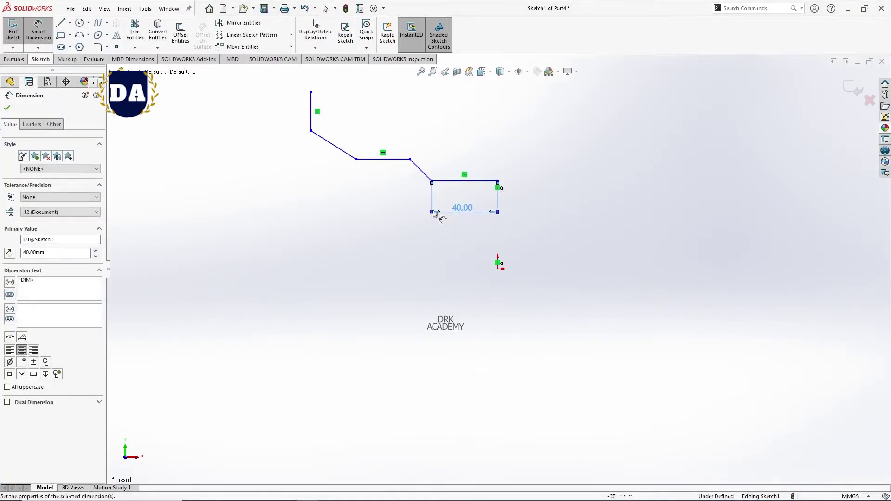
pyautogui.click(423, 174)
pyautogui.click(417, 232)
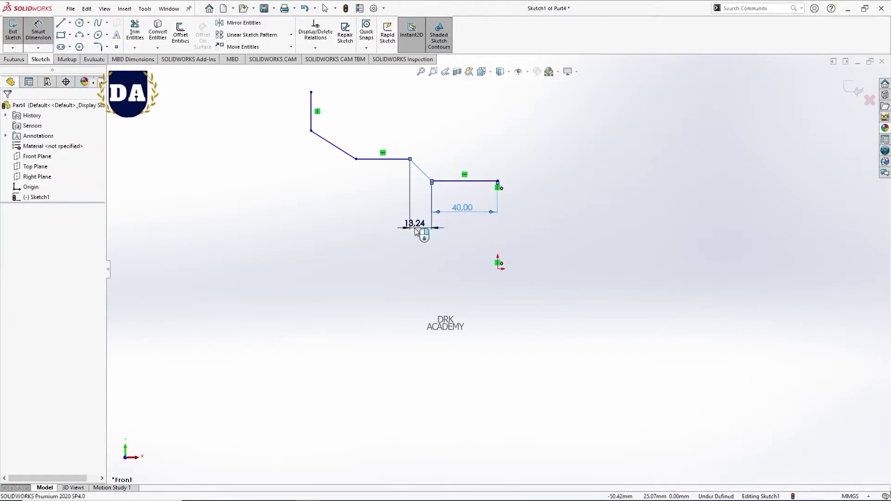
pyautogui.write('20')
pyautogui.press('Return')
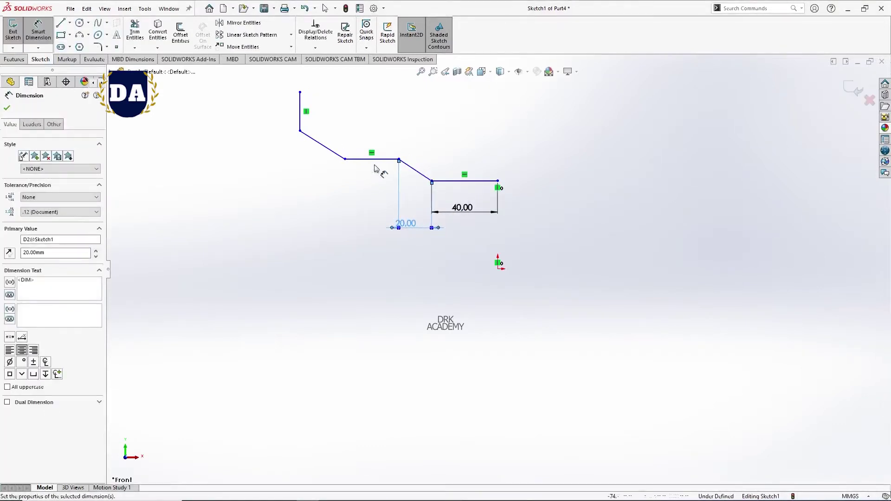
pyautogui.click(377, 160)
pyautogui.click(368, 214)
pyautogui.write('60')
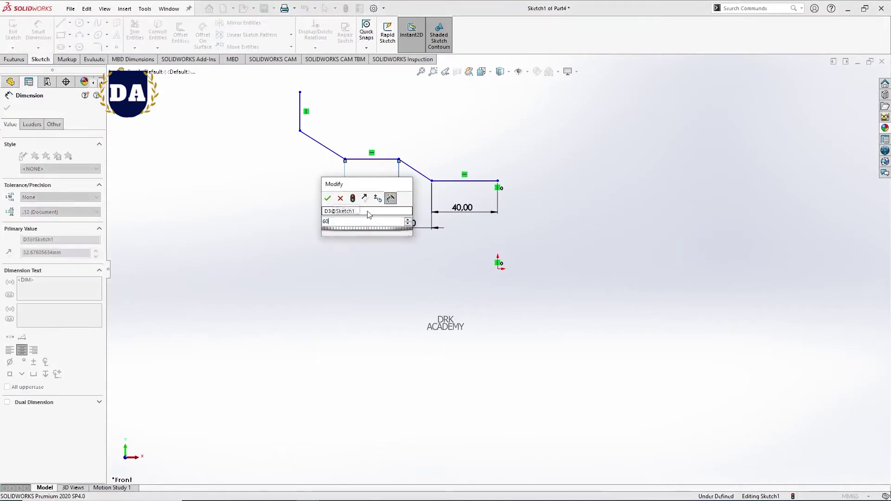
pyautogui.press('Return')
# Dimension the upper slope span 30 mm and the top vertical line 15 mm
pyautogui.click(277, 148)
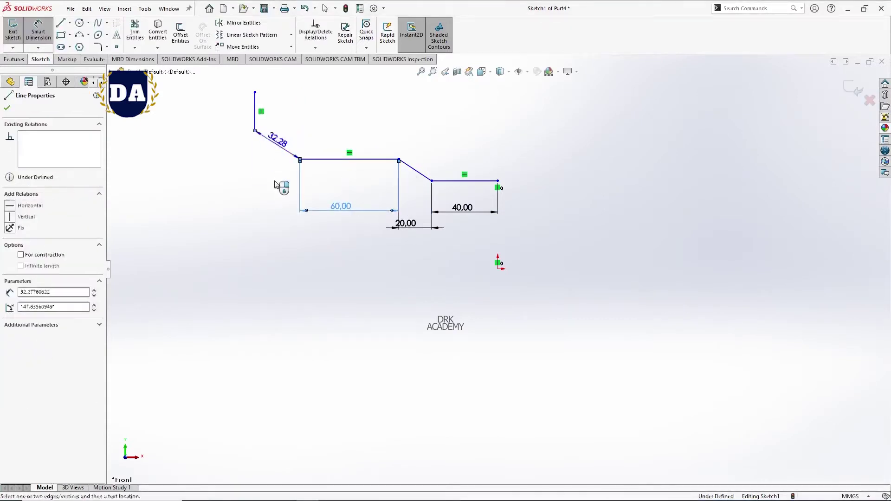
pyautogui.click(274, 193)
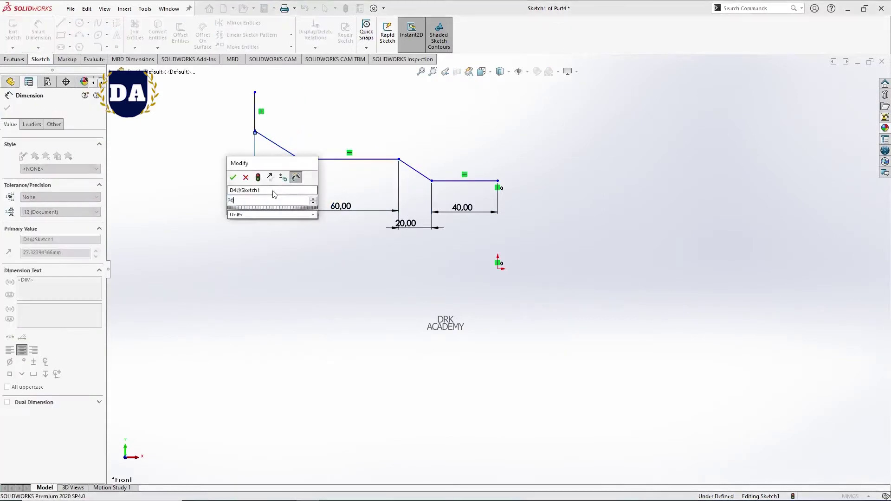
pyautogui.write('30')
pyautogui.press('Return')
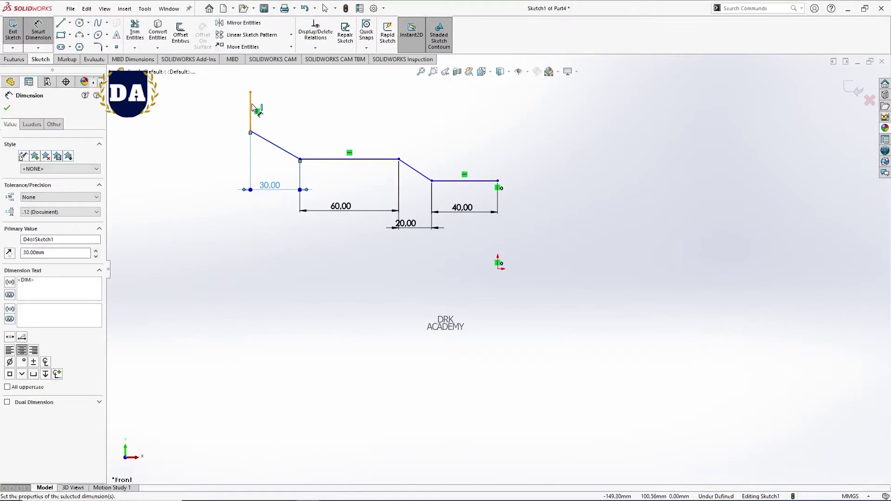
pyautogui.click(251, 109)
pyautogui.click(220, 116)
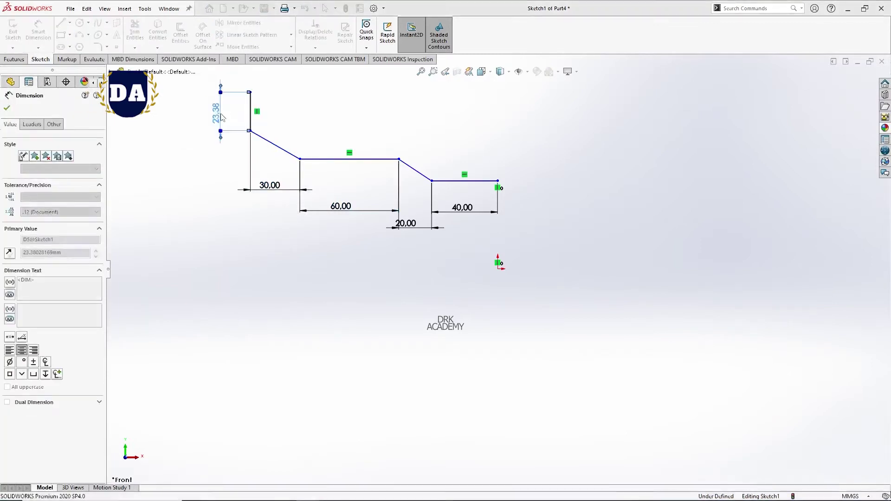
pyautogui.write('15')
pyautogui.press('Return')
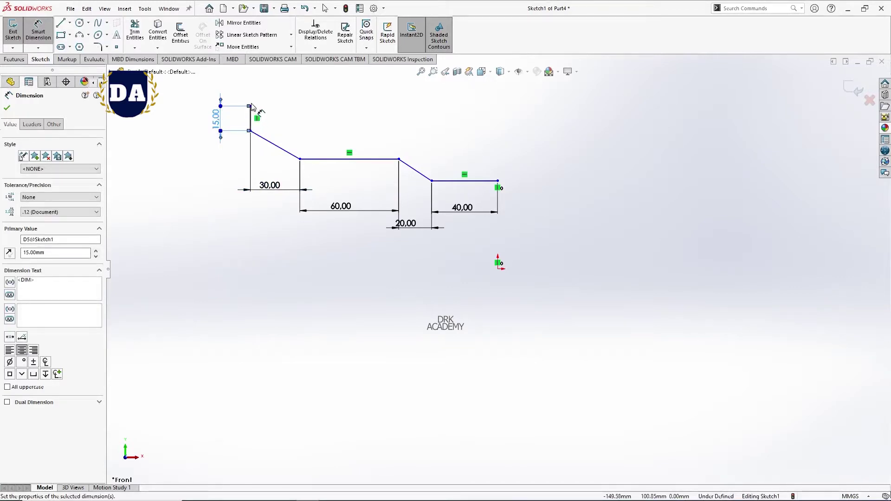
# Set the profile top 250 mm above the origin and exit Smart Dimension
pyautogui.click(251, 106)
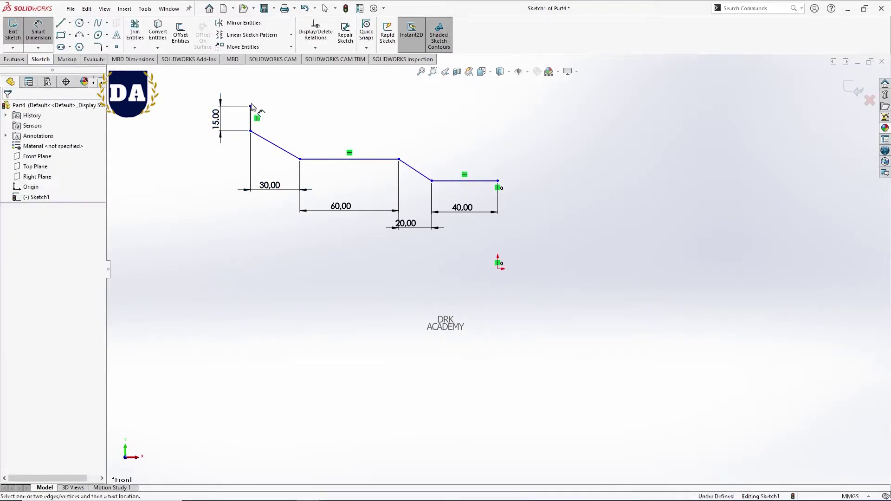
pyautogui.click(498, 269)
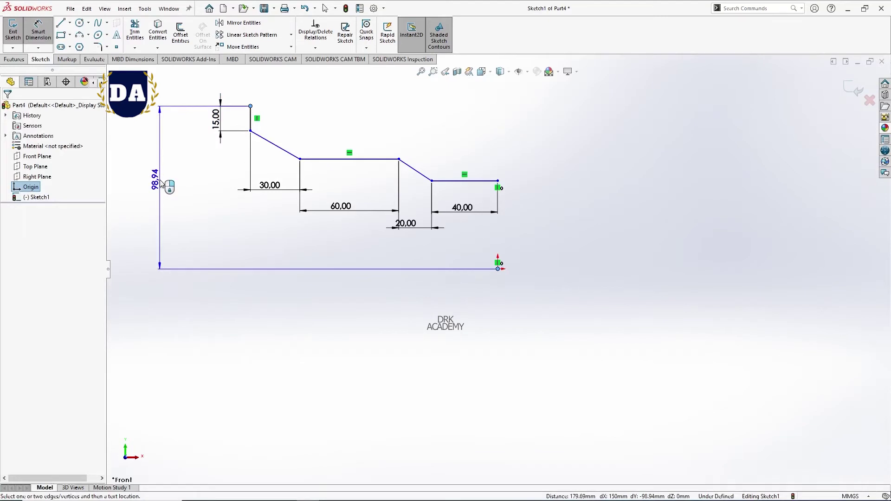
pyautogui.click(160, 184)
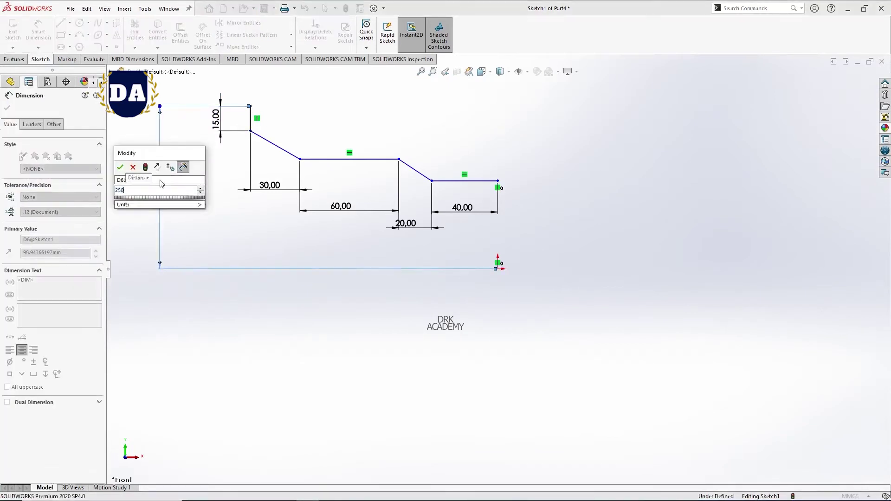
pyautogui.write('250')
pyautogui.press('Return')
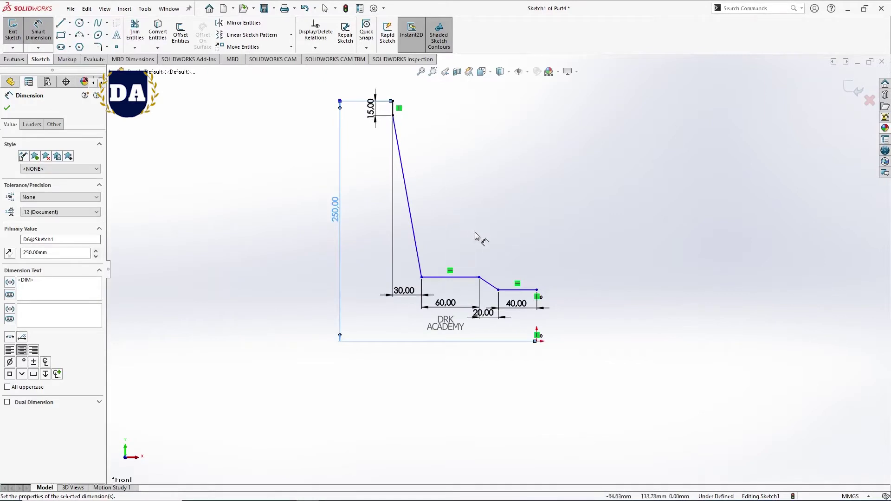
pyautogui.rightClick(544, 192)
pyautogui.click(571, 215)
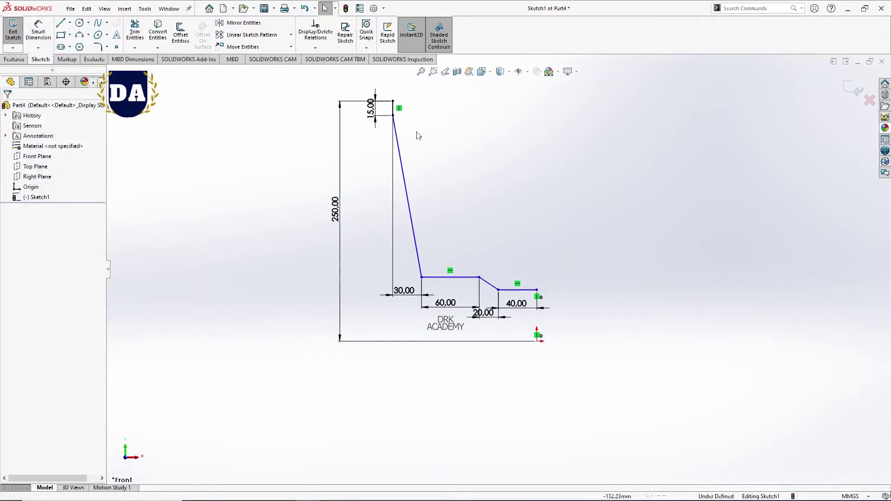
# Move the profile up and give the first slanted line a 135° angle
pyautogui.moveTo(592, 251)
pyautogui.mouseDown()
pyautogui.moveTo(460, 281)
pyautogui.moveTo(458, 136)
pyautogui.mouseUp()
pyautogui.click(611, 215)
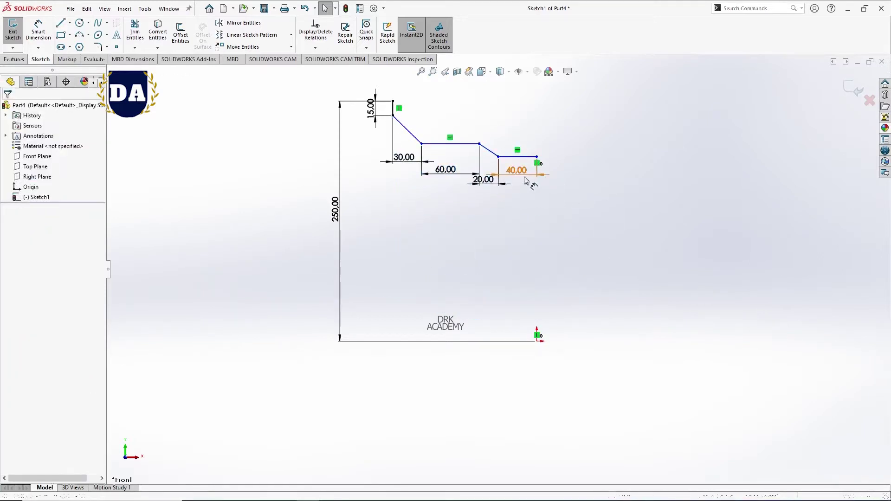
pyautogui.scroll(-5, 432, 109)
pyautogui.press('d')
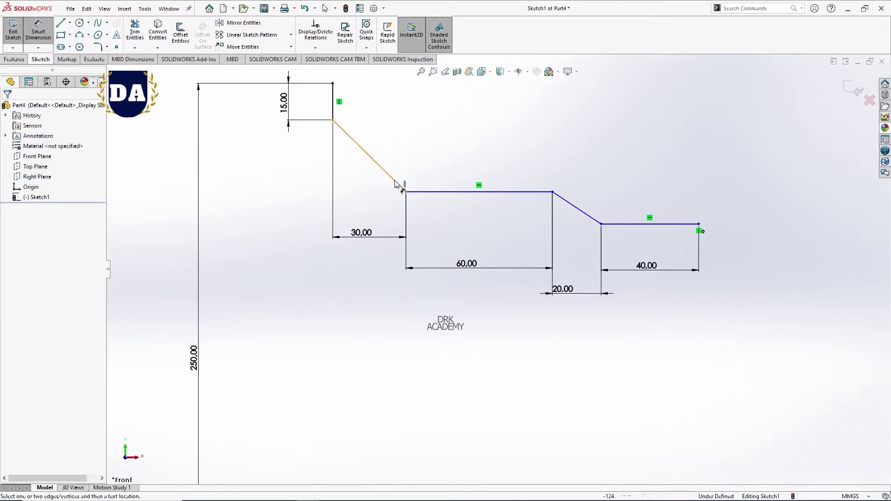
pyautogui.click(399, 186)
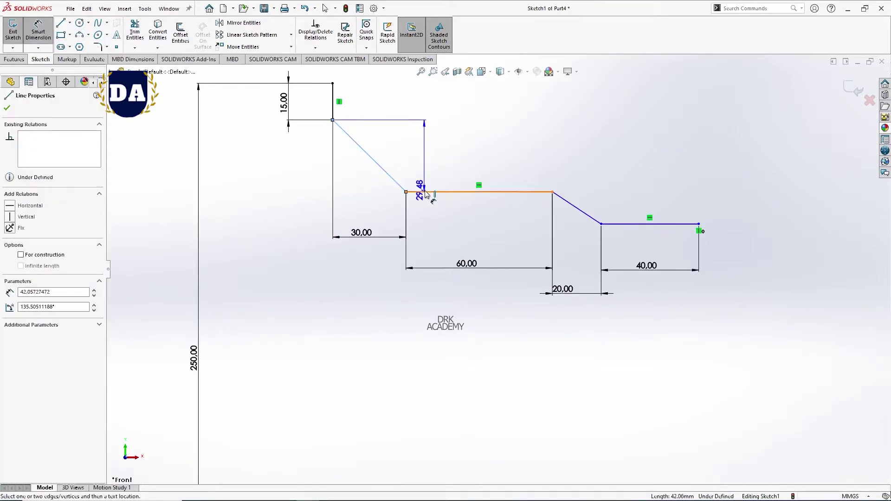
pyautogui.click(411, 170)
pyautogui.write('1')
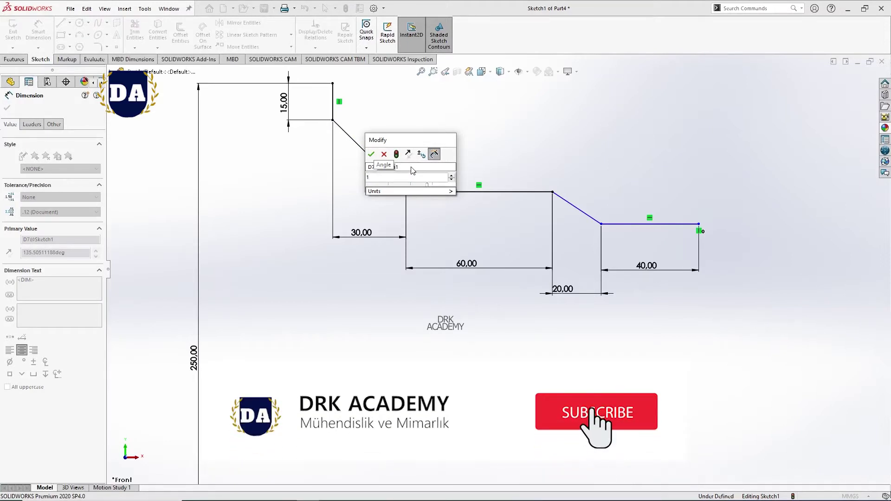
pyautogui.write('3')
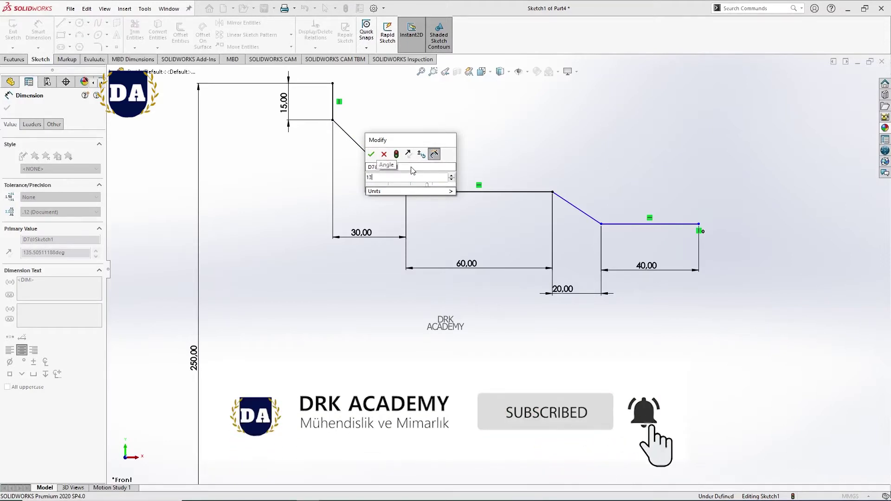
pyautogui.press('Escape')
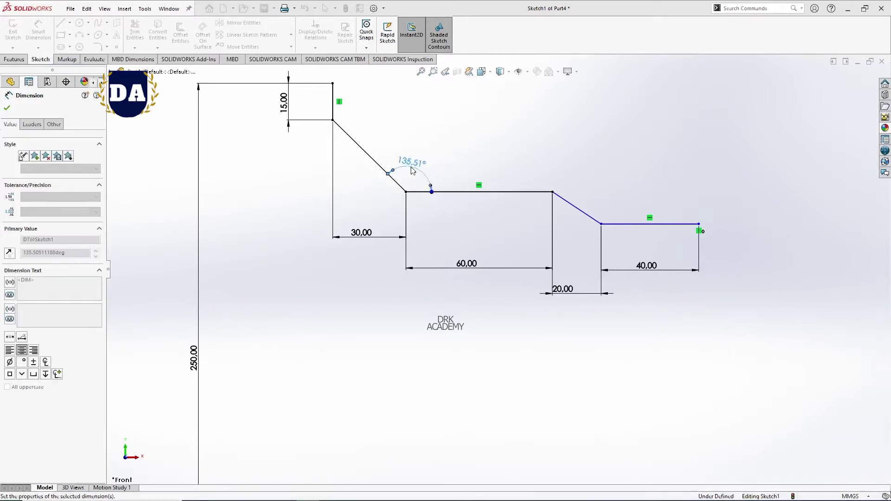
# Give the second slanted line a 135° angle to its adjoining horizontal and exit dimensioning
pyautogui.click(588, 219)
pyautogui.click(622, 226)
pyautogui.click(620, 201)
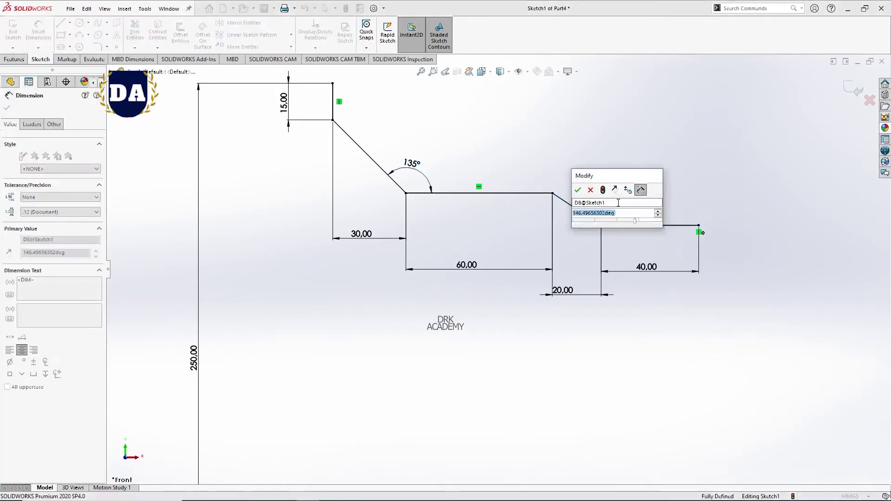
pyautogui.write('135')
pyautogui.press('Return')
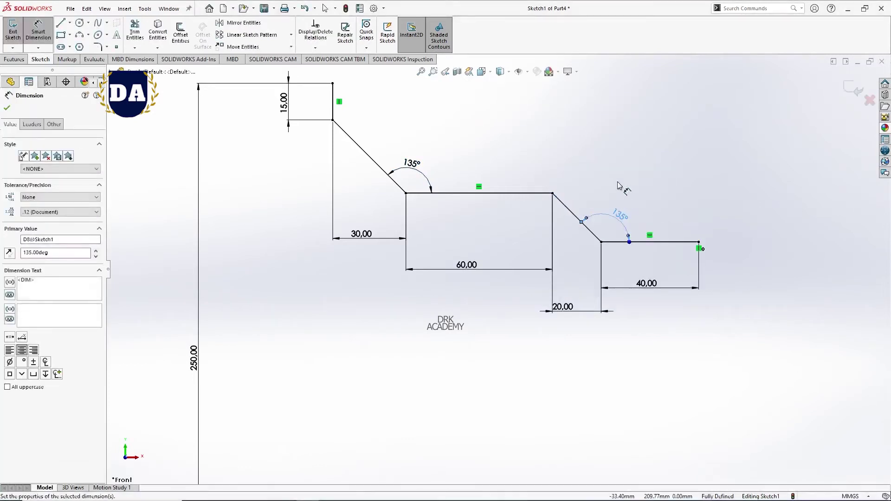
pyautogui.rightClick(618, 186)
pyautogui.click(641, 212)
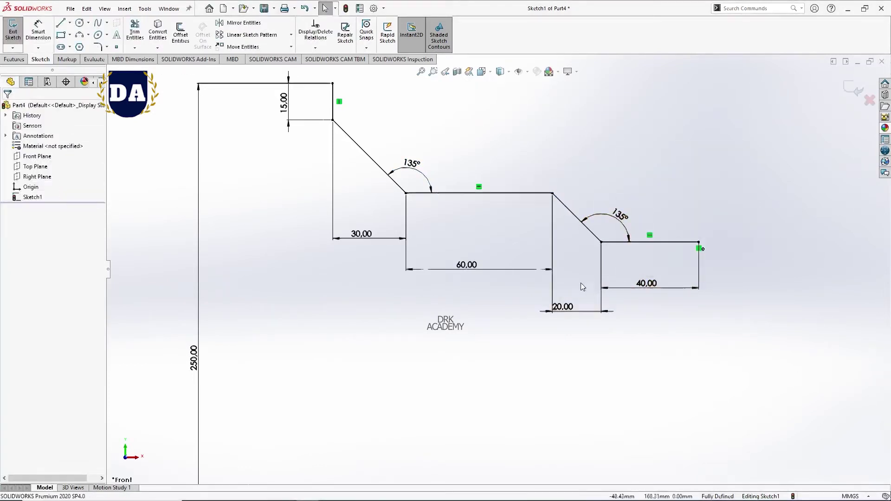
# Draw a vertical construction line from the origin up to the profile's right end
pyautogui.press('f')
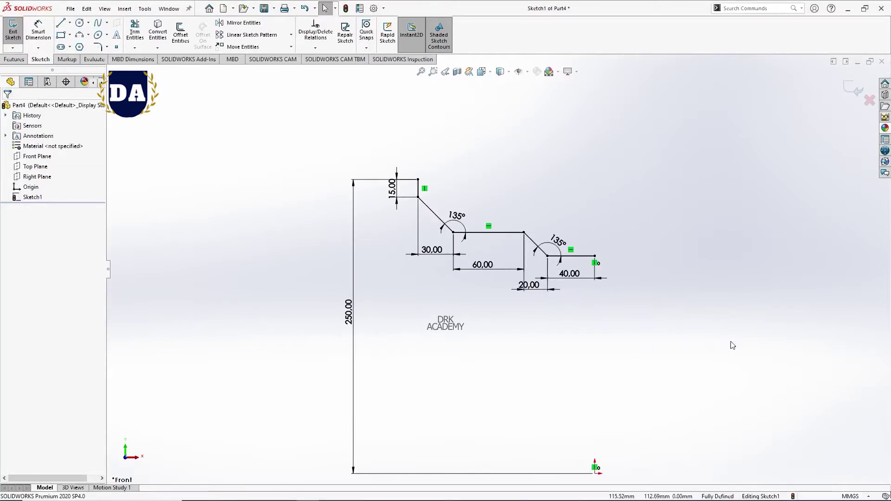
pyautogui.press('l')
pyautogui.click(594, 468)
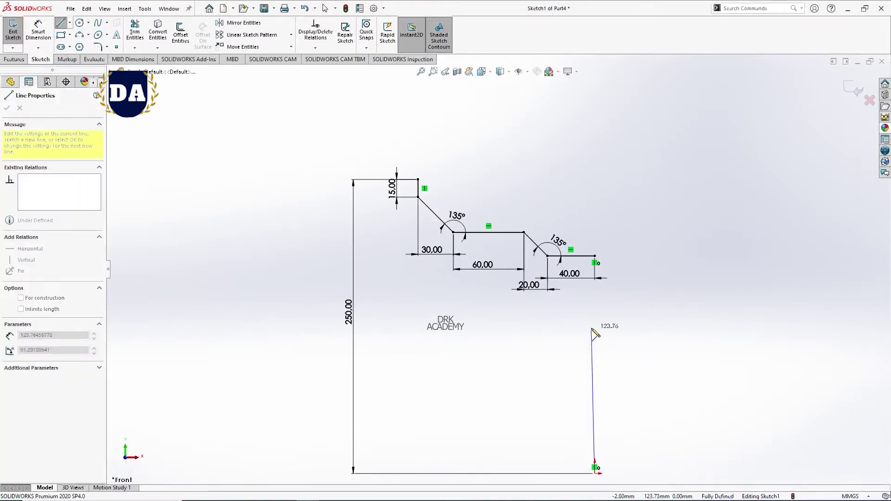
pyautogui.click(594, 321)
pyautogui.rightClick(667, 277)
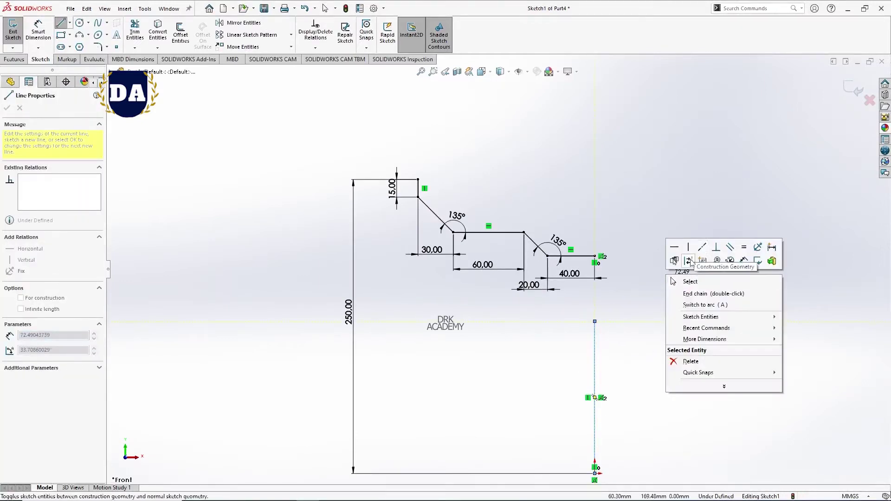
pyautogui.click(690, 261)
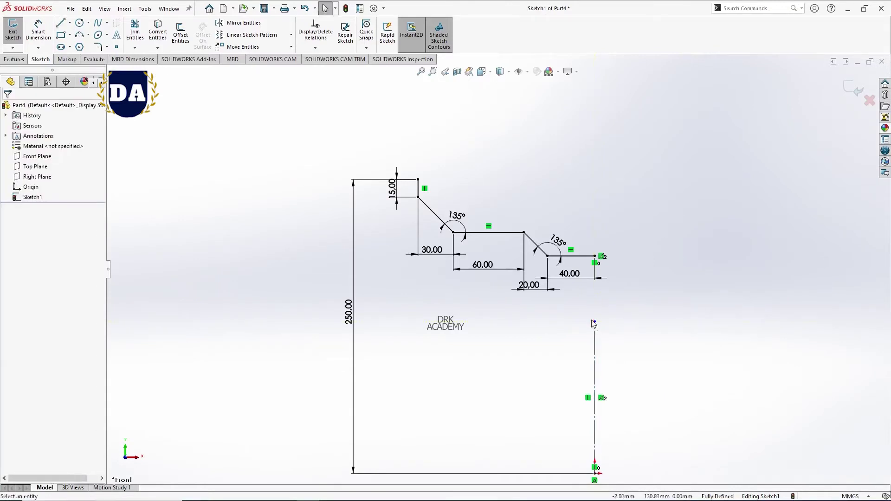
pyautogui.moveTo(595, 322); pyautogui.dragTo(595, 257)
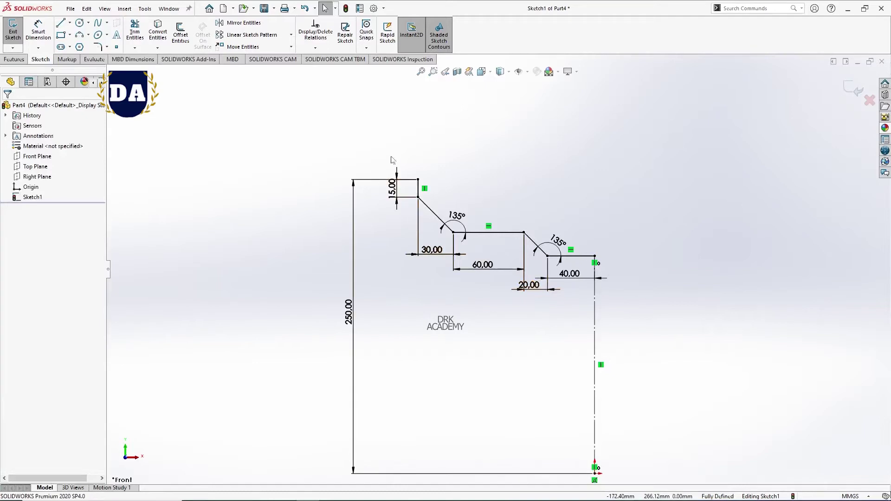
# Box-select the stepped profile lines using rectangle selection
pyautogui.rightClick(521, 135)
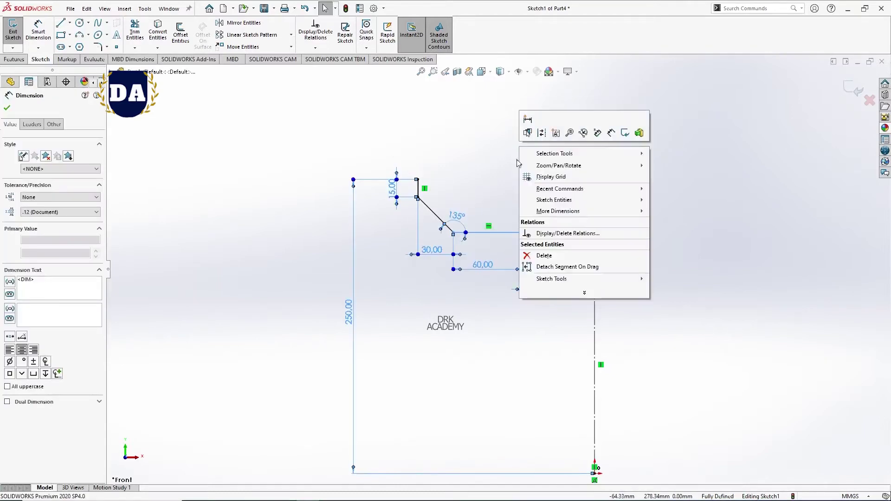
pyautogui.click(544, 136)
pyautogui.rightClick(544, 136)
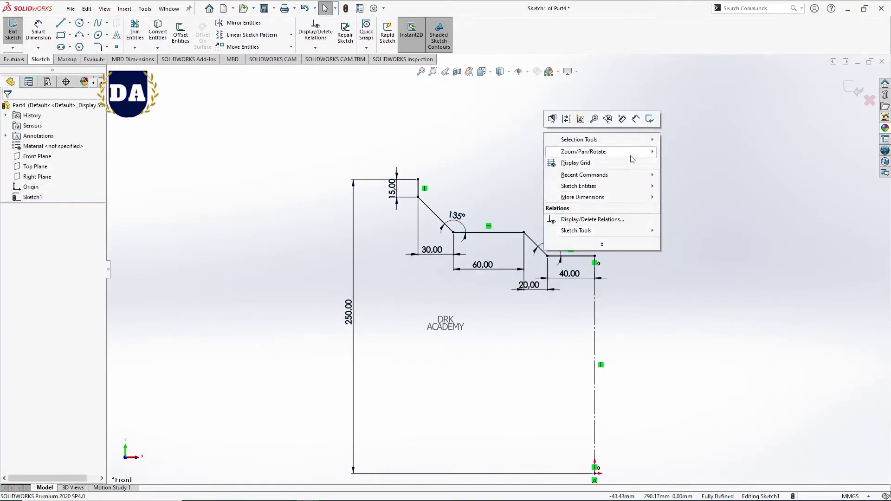
pyautogui.moveTo(579, 139)
pyautogui.click(695, 140)
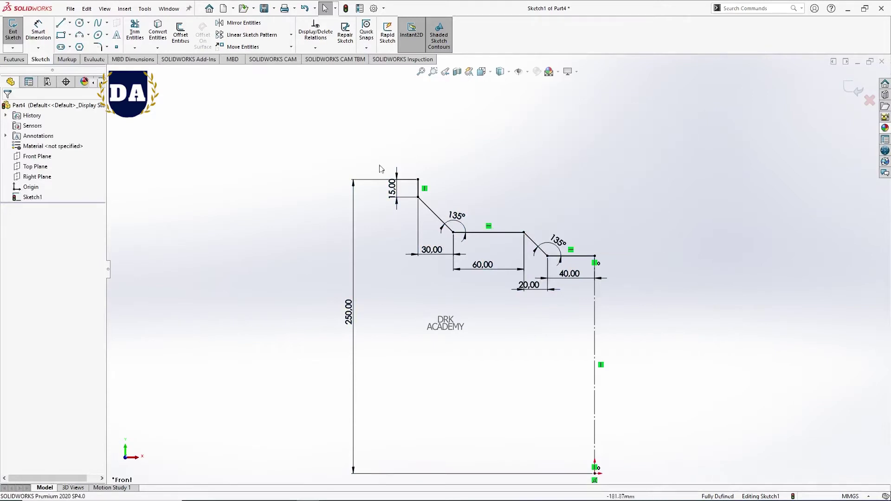
pyautogui.moveTo(379, 166); pyautogui.dragTo(584, 287)
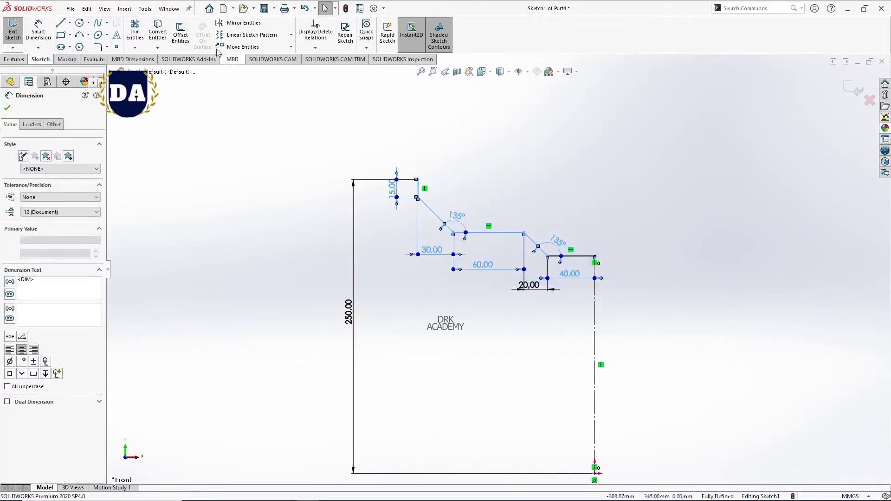
# Mirror the profile lines, including Line1, about the vertical construction line Line7
pyautogui.click(241, 22)
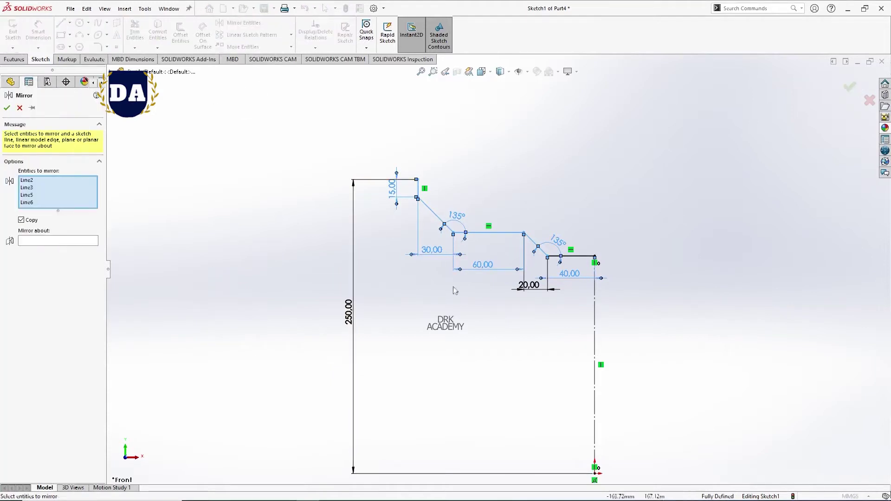
pyautogui.click(77, 241)
pyautogui.click(595, 301)
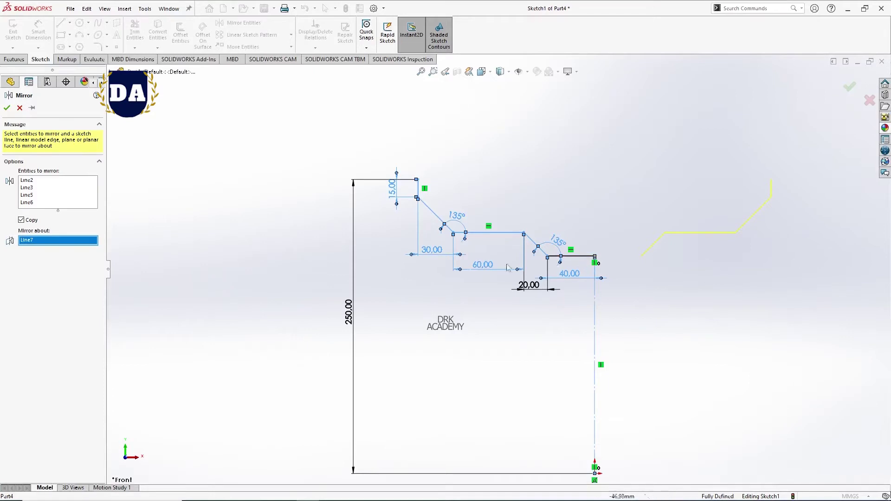
pyautogui.click(77, 197)
pyautogui.click(63, 203)
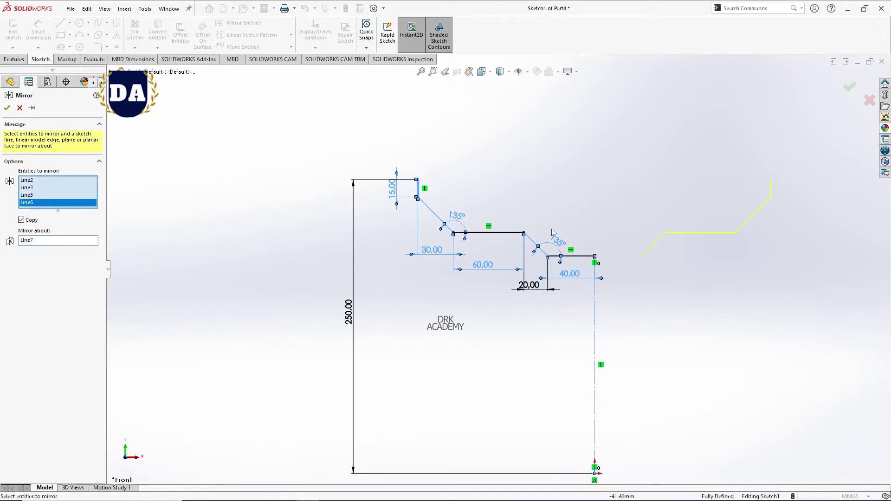
pyautogui.click(578, 256)
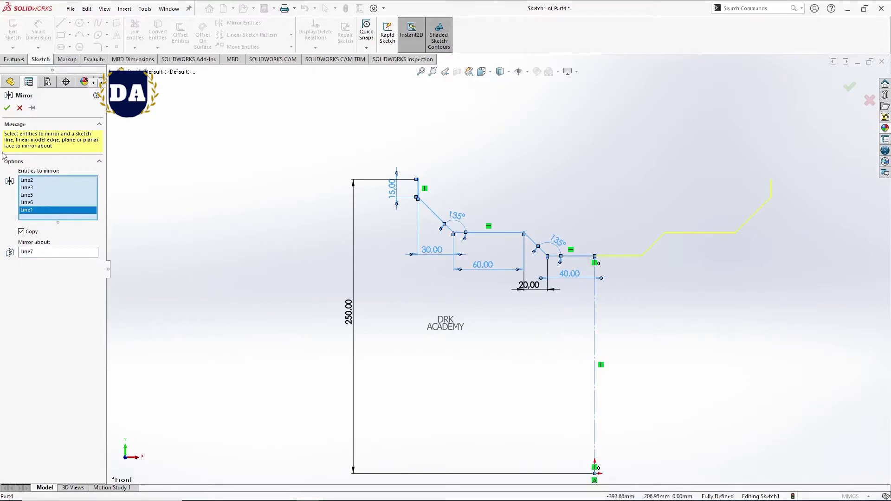
pyautogui.click(7, 108)
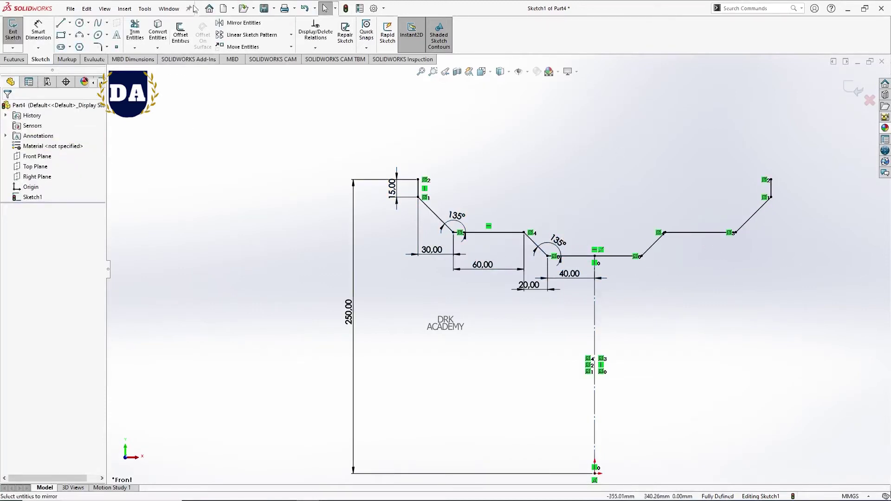
# Offset the whole rim profile chain by 5 mm with ends capped by lines
pyautogui.click(180, 34)
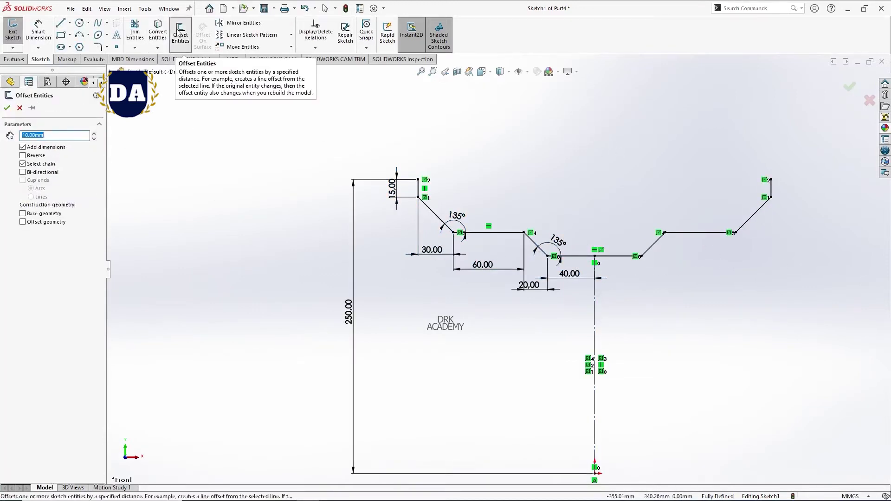
pyautogui.click(419, 190)
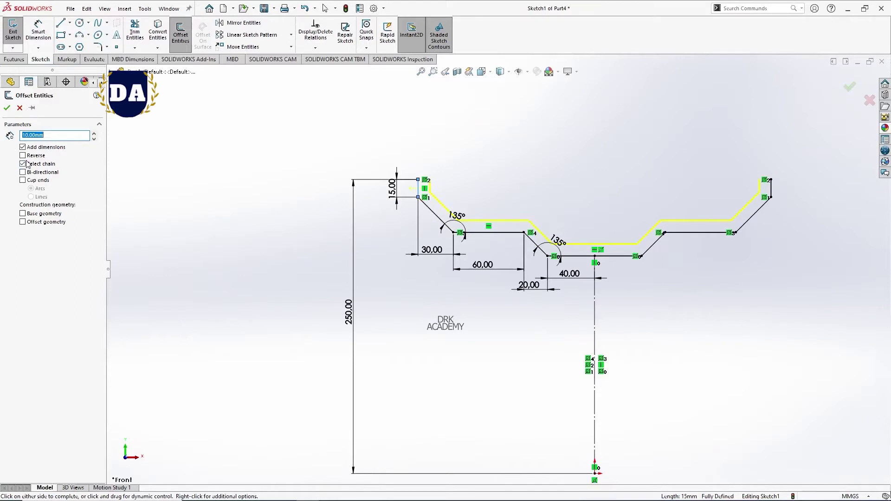
pyautogui.scroll(2, 498, 233)
pyautogui.scroll(-3, 534, 279)
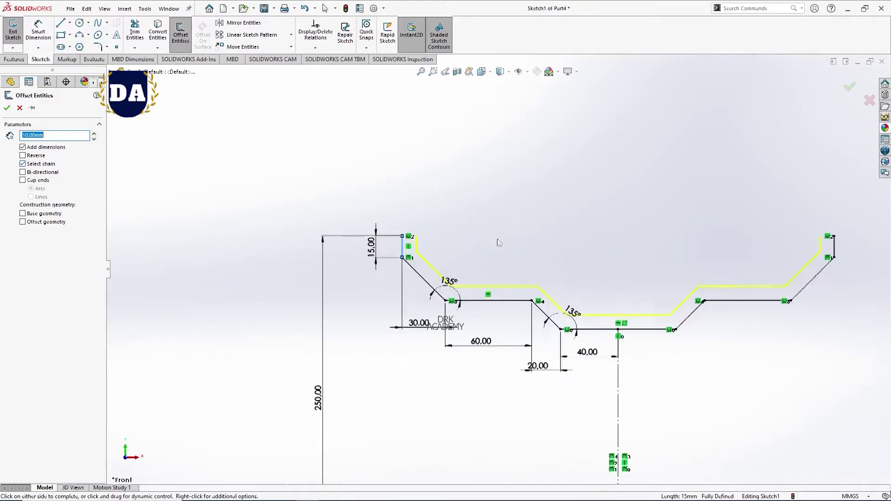
pyautogui.scroll(-2, 580, 325)
pyautogui.scroll(1, 620, 350)
pyautogui.scroll(-2, 620, 351)
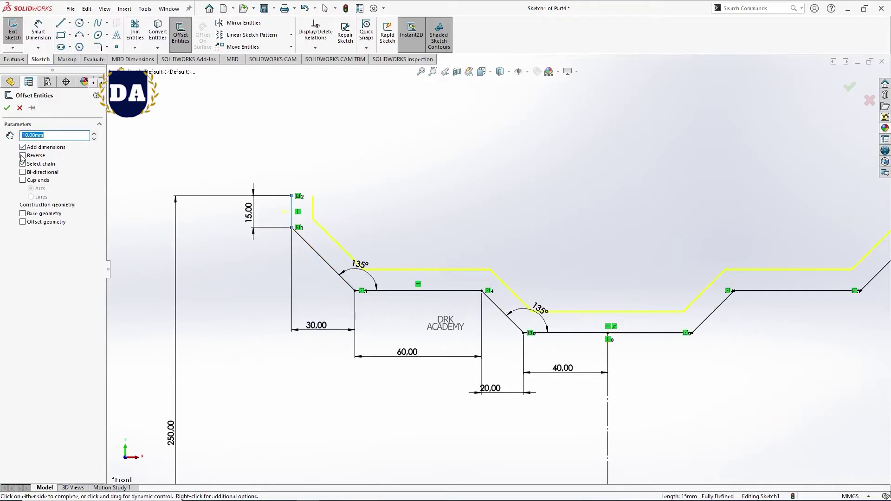
pyautogui.click(22, 180)
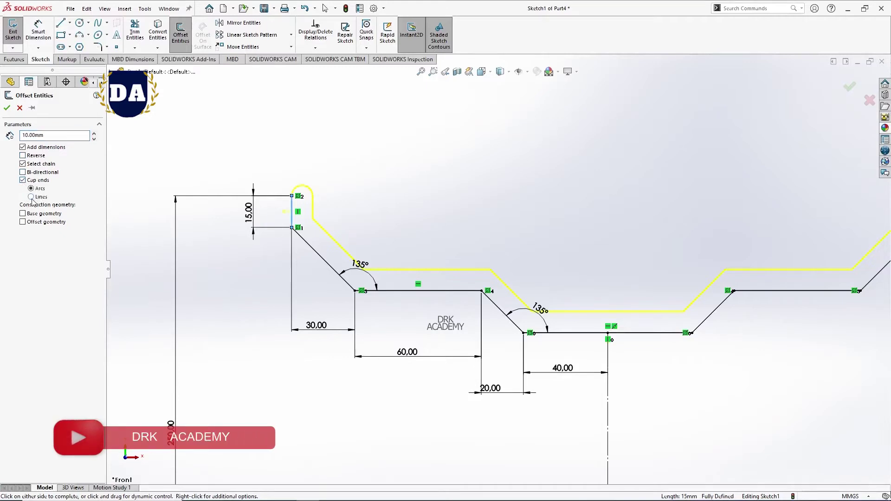
pyautogui.press('f')
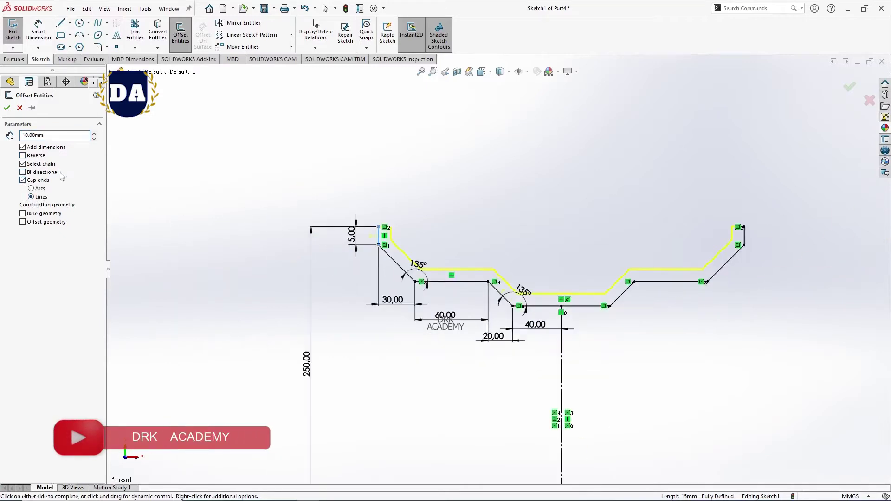
pyautogui.doubleClick(53, 138)
pyautogui.write('5')
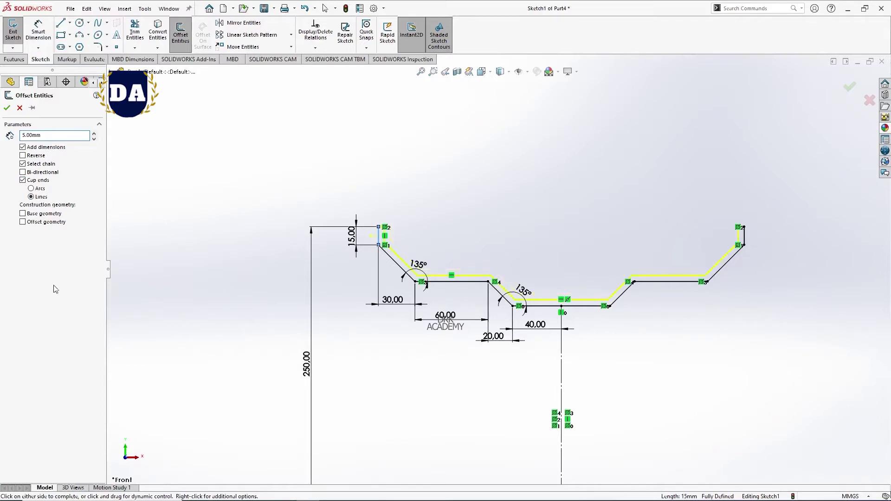
pyautogui.scroll(-5, 431, 249)
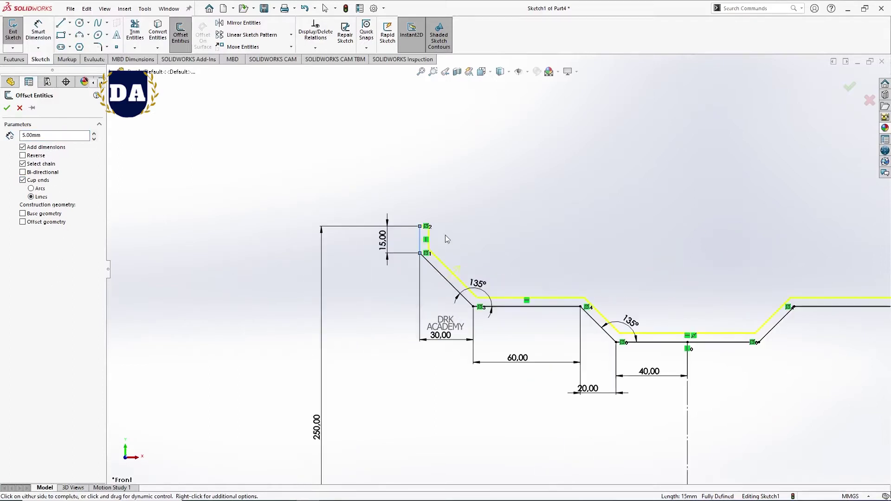
pyautogui.scroll(2, 630, 327)
pyautogui.scroll(2, 650, 322)
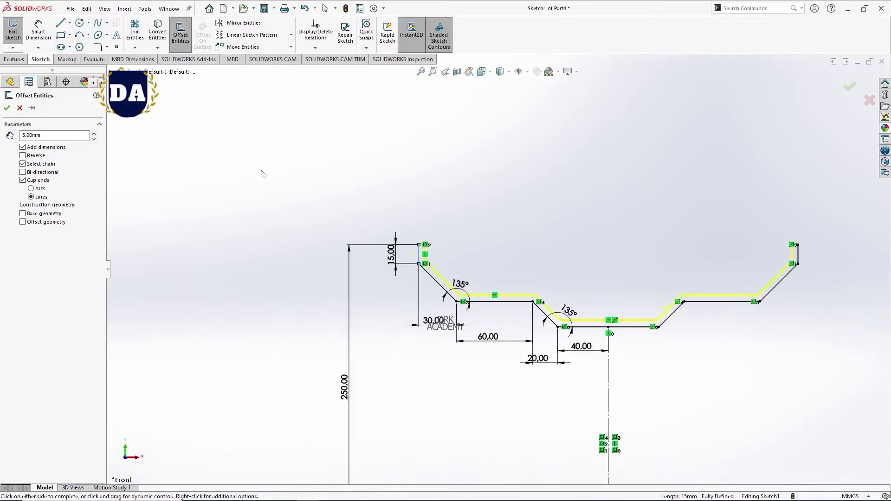
pyautogui.click(7, 108)
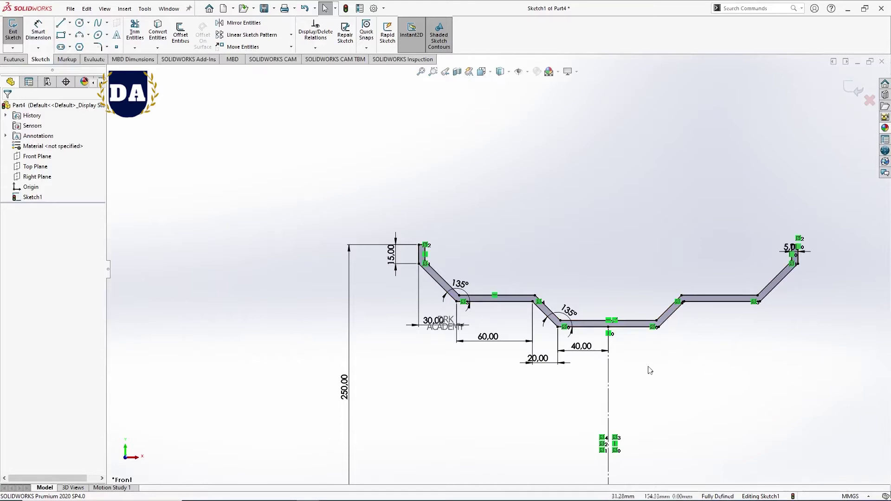
# Draw a centre rectangle on the vertical centreline reaching up to the profile's bottom edge
pyautogui.press('r')
pyautogui.scroll(2, 706, 418)
pyautogui.scroll(-3, 468, 205)
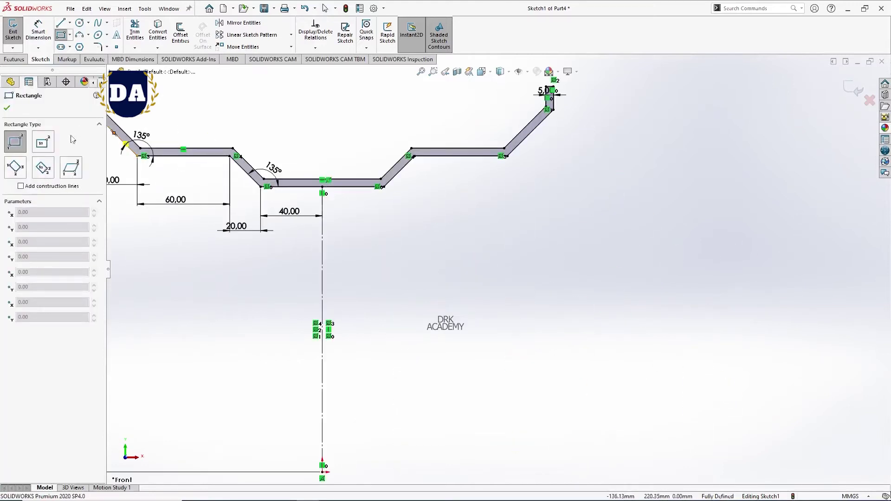
pyautogui.click(52, 147)
pyautogui.scroll(-3, 284, 177)
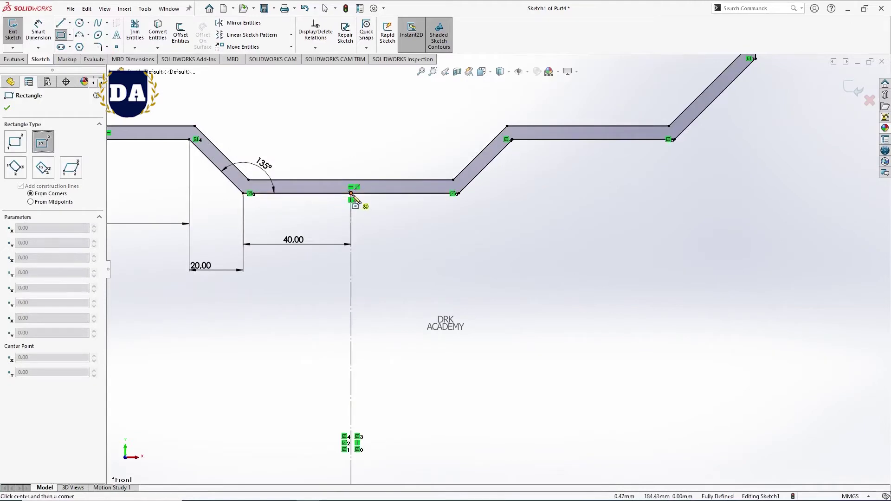
pyautogui.click(352, 284)
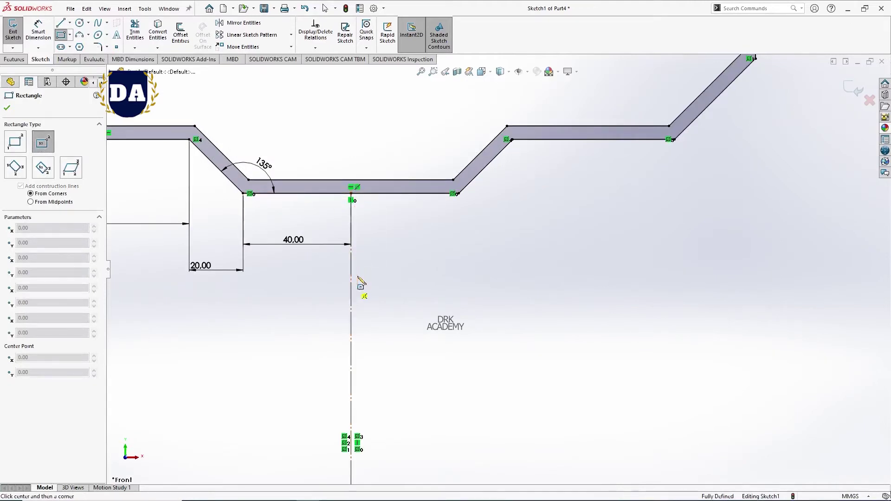
pyautogui.click(388, 194)
pyautogui.rightClick(453, 263)
pyautogui.click(474, 265)
# Start dimensioning the rectangle's height above the base line
pyautogui.scroll(2, 464, 390)
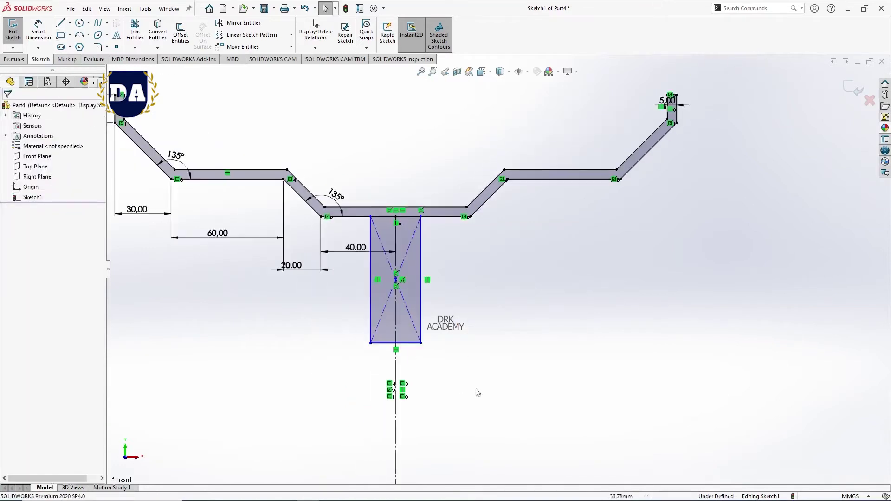
pyautogui.press('d')
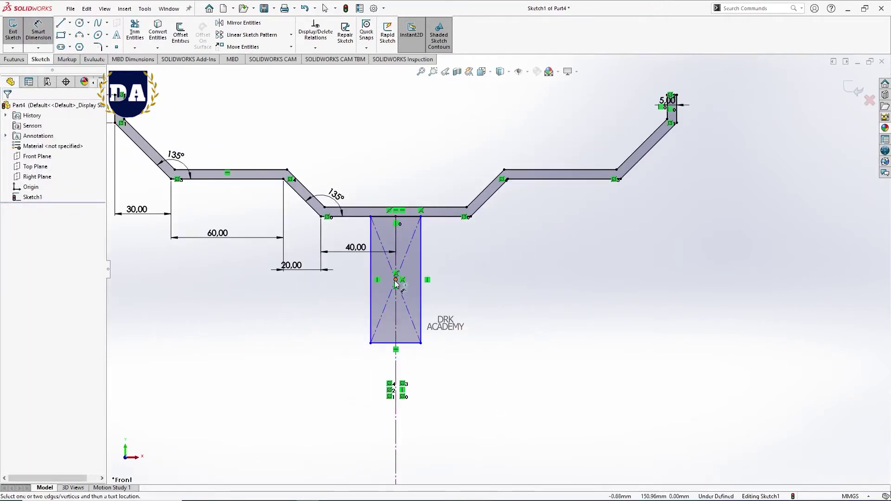
pyautogui.click(417, 350)
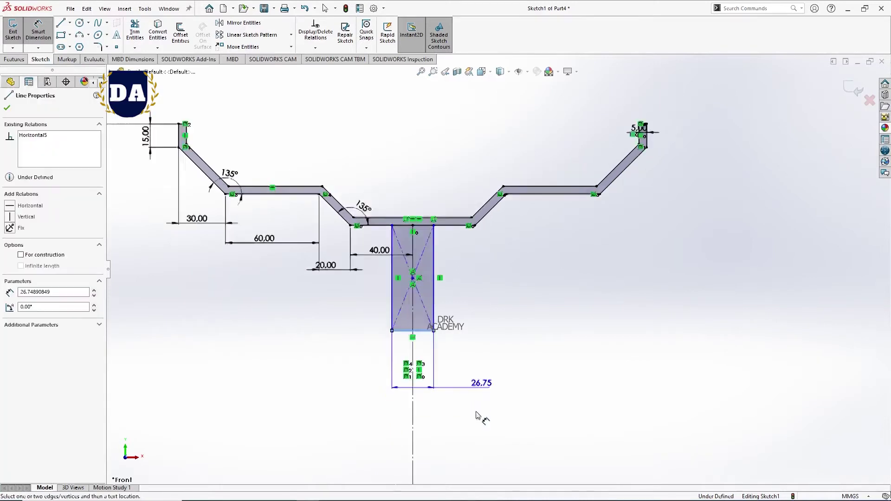
pyautogui.scroll(5, 473, 404)
pyautogui.click(465, 294)
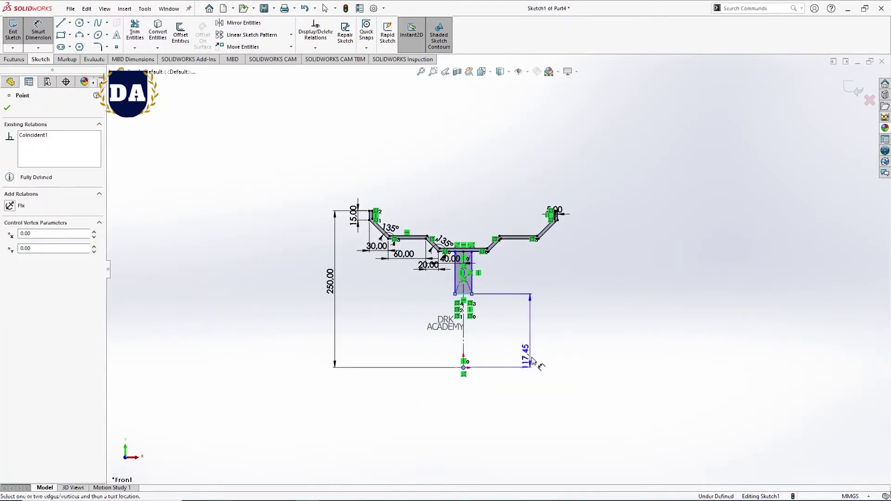
pyautogui.click(523, 355)
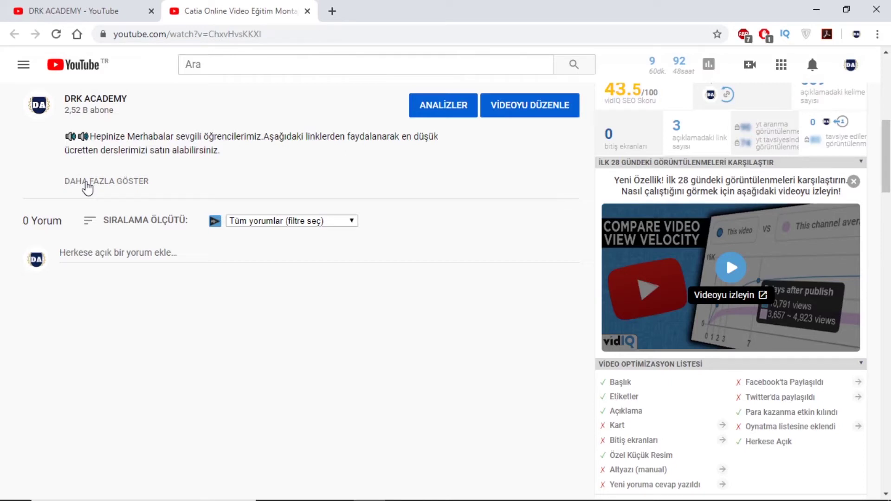
# Expand the YouTube video's description via 'DAHA FAZLA GÖSTER'
pyautogui.click(87, 186)
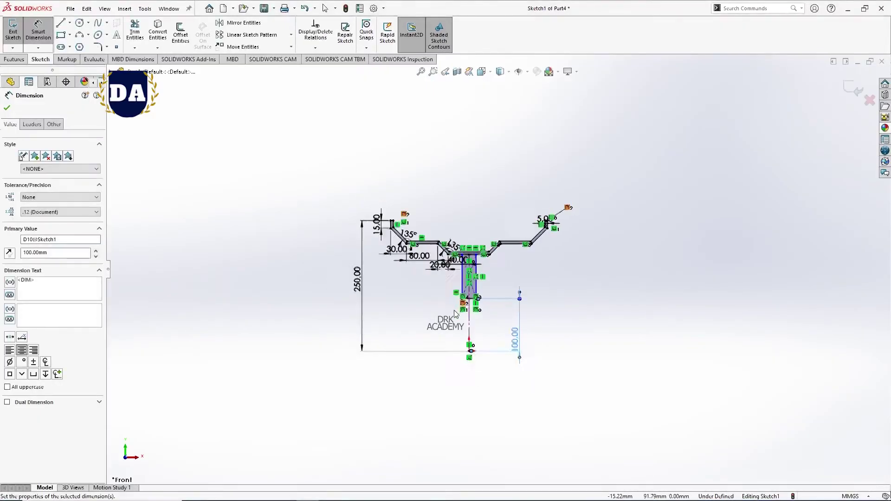
# Dimension the stem's bottom edge to 10 mm wide and exit dimensioning
pyautogui.scroll(-2, 502, 325)
pyautogui.scroll(-2, 487, 307)
pyautogui.scroll(-2, 492, 297)
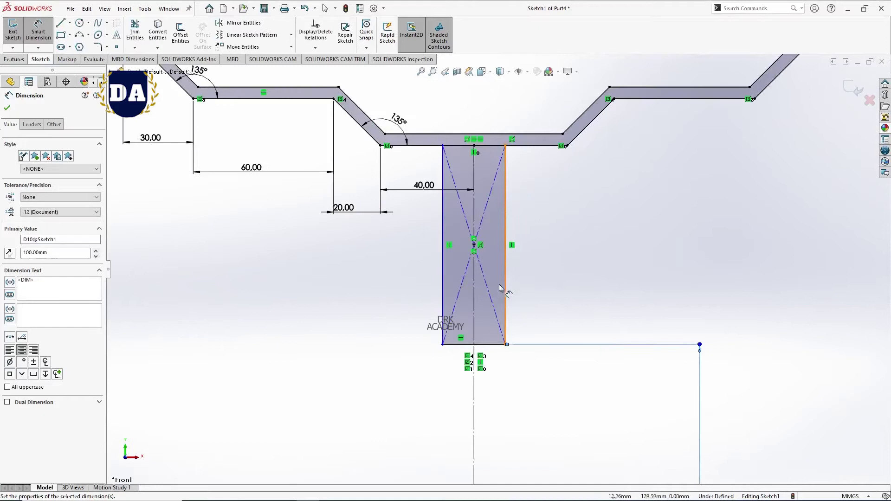
pyautogui.click(492, 345)
pyautogui.click(495, 399)
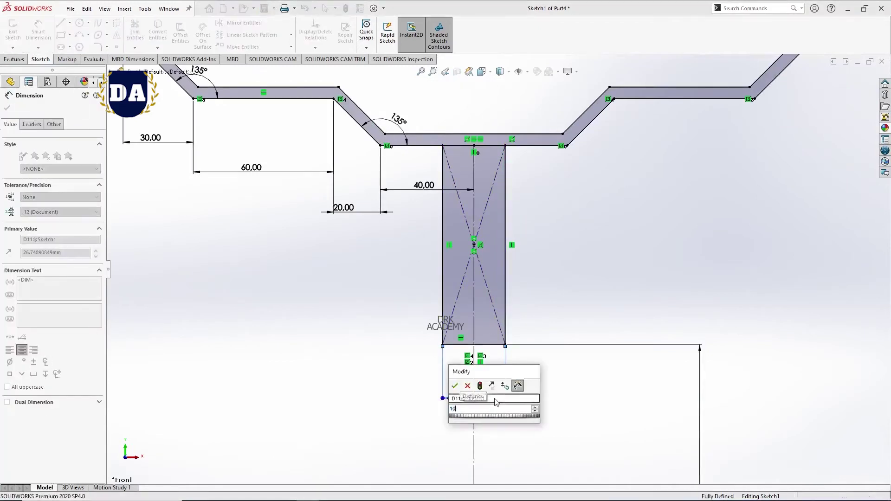
pyautogui.write('10')
pyautogui.press('Return')
pyautogui.rightClick(534, 212)
pyautogui.click(568, 242)
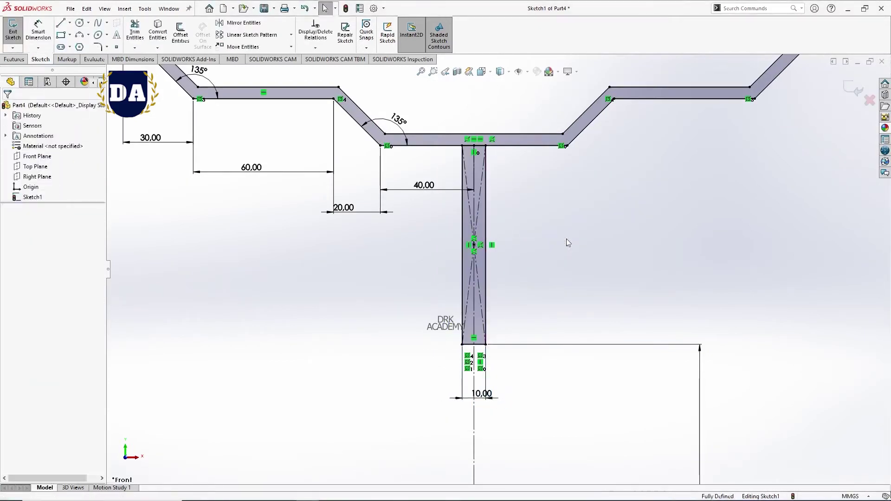
# Power-trim the stem's top edge and the rim edge between its sides to merge them
pyautogui.scroll(-3, 503, 138)
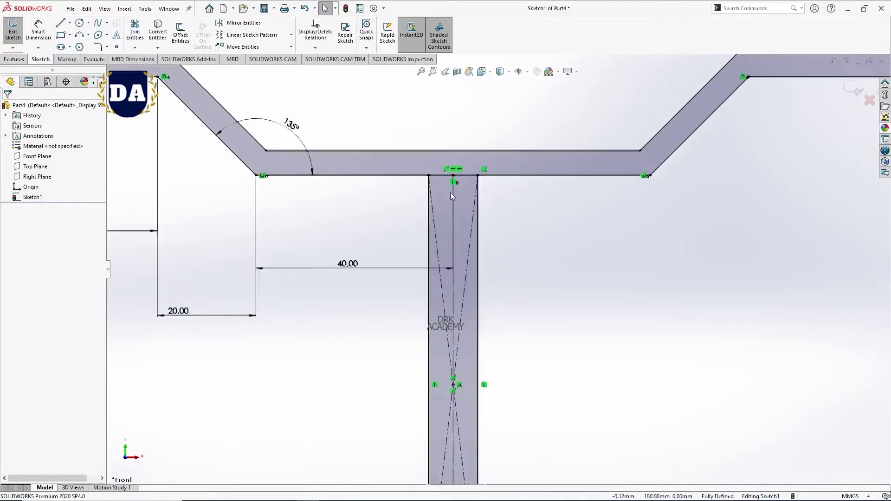
pyautogui.scroll(-2, 450, 193)
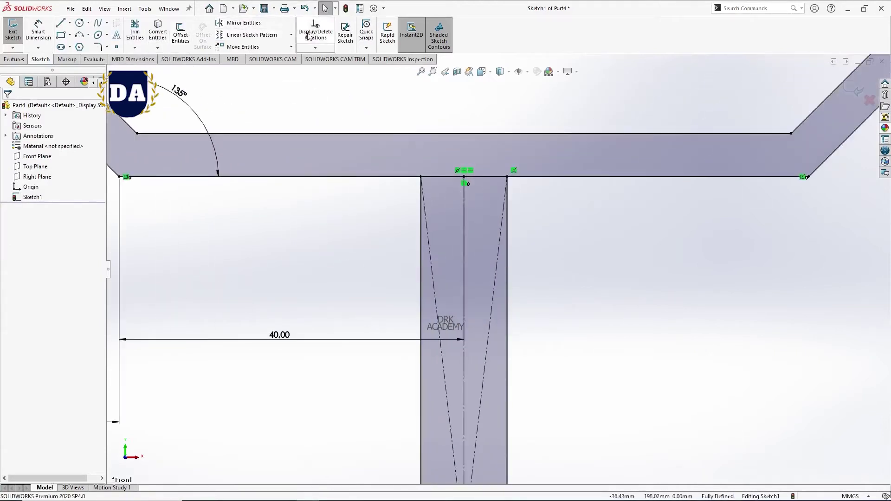
pyautogui.click(134, 32)
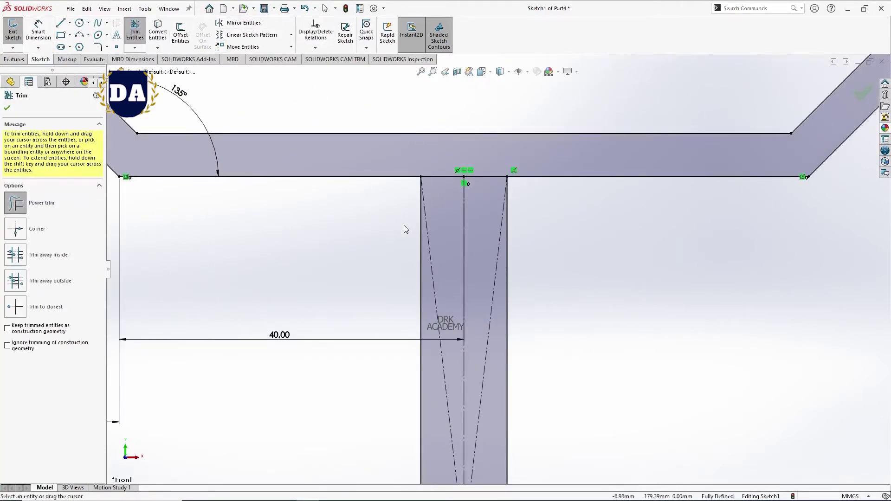
pyautogui.scroll(-3, 439, 218)
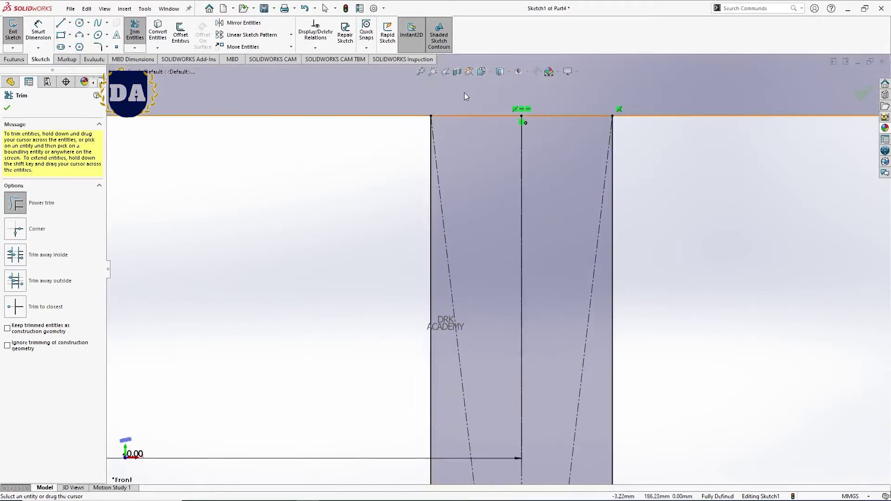
pyautogui.moveTo(465, 93); pyautogui.dragTo(480, 139)
pyautogui.moveTo(549, 97); pyautogui.dragTo(519, 113)
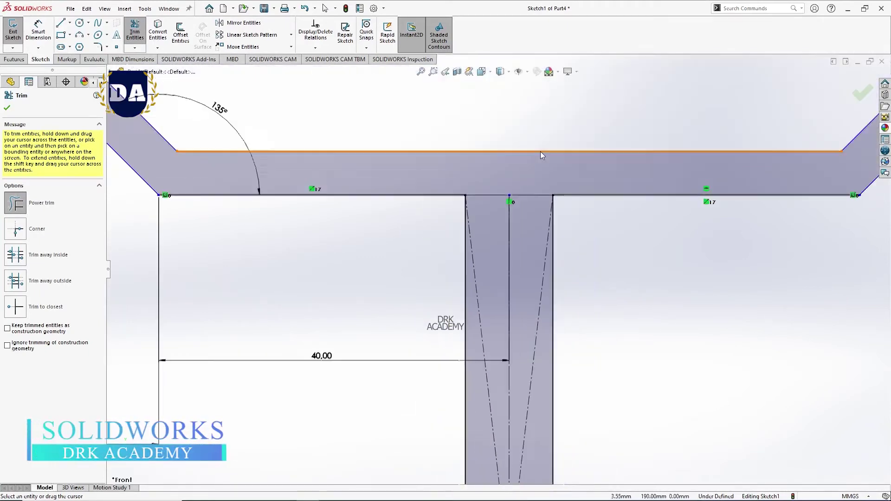
pyautogui.scroll(5, 540, 151)
pyautogui.click(11, 110)
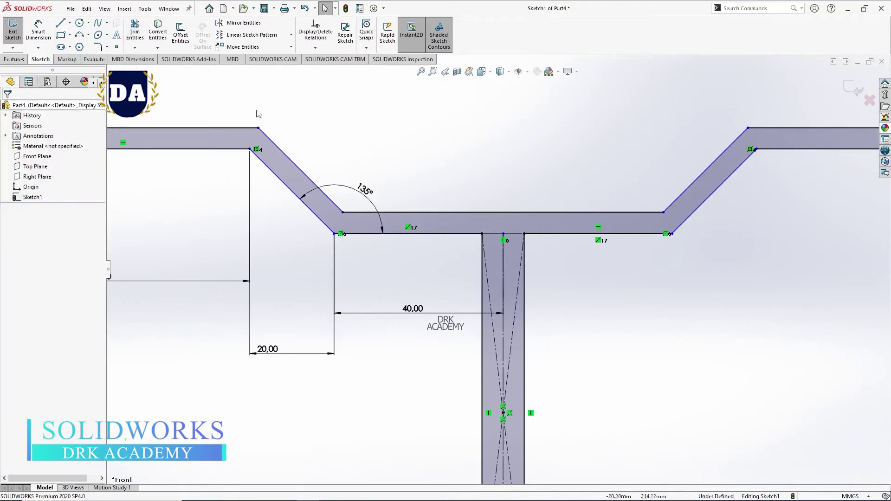
pyautogui.scroll(3, 516, 200)
pyautogui.scroll(2, 524, 196)
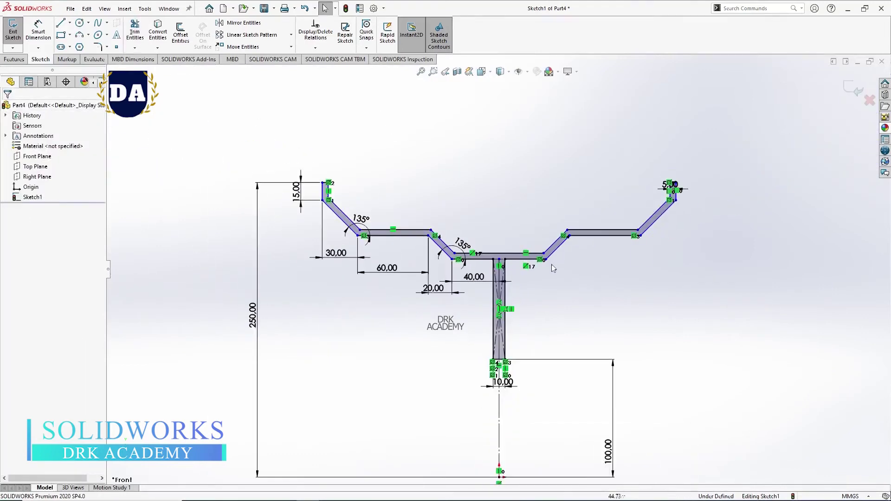
# Draw a construction line along the base from its left end to its right end
pyautogui.scroll(1, 464, 404)
pyautogui.press('l')
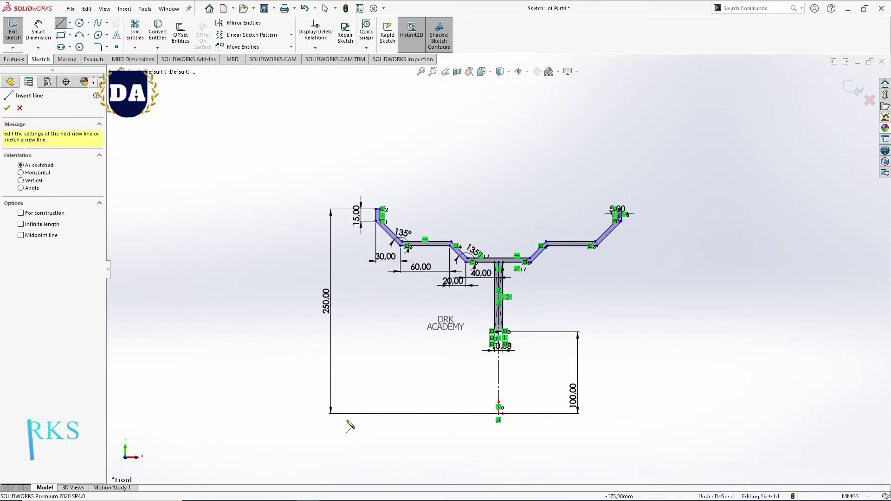
pyautogui.click(376, 414)
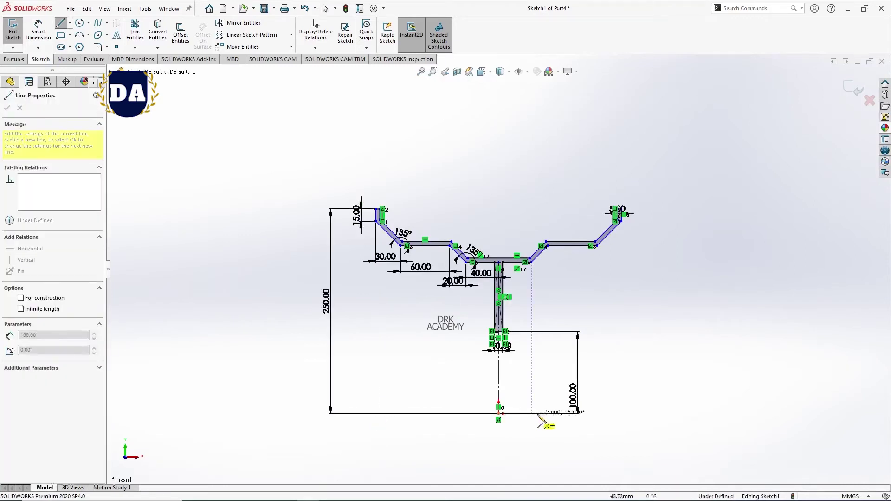
pyautogui.click(614, 414)
pyautogui.rightClick(614, 414)
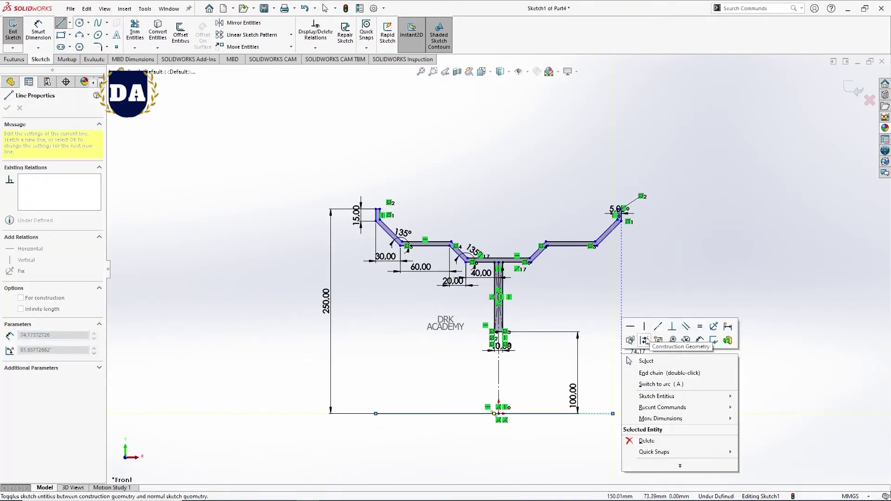
pyautogui.click(660, 340)
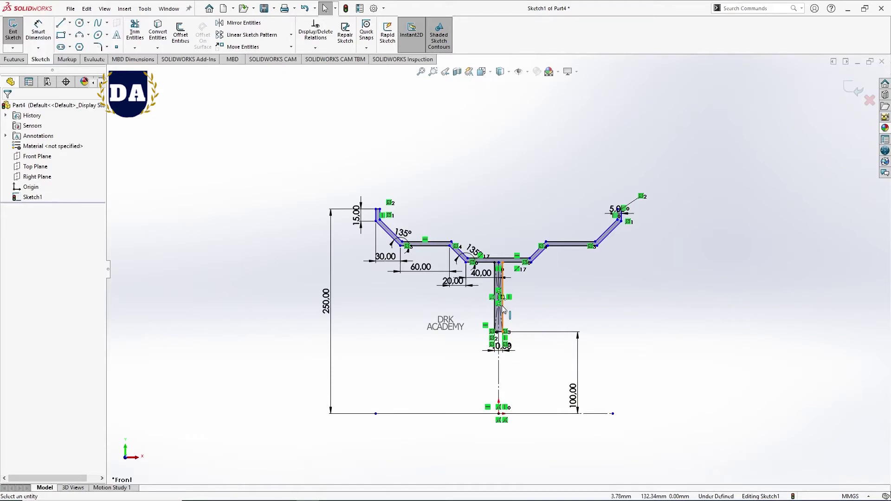
# Revolve the rim profile a full 360° about the long bottom line, Line32, creating Revolve1
pyautogui.click(13, 60)
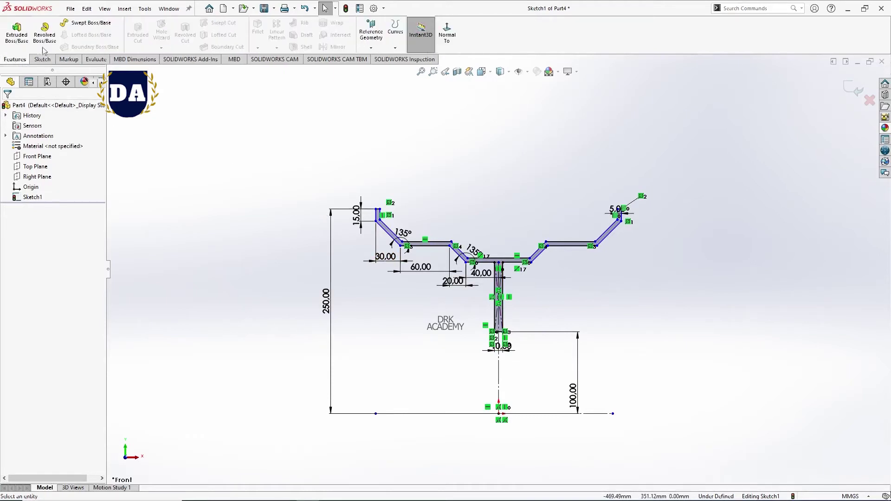
pyautogui.click(44, 33)
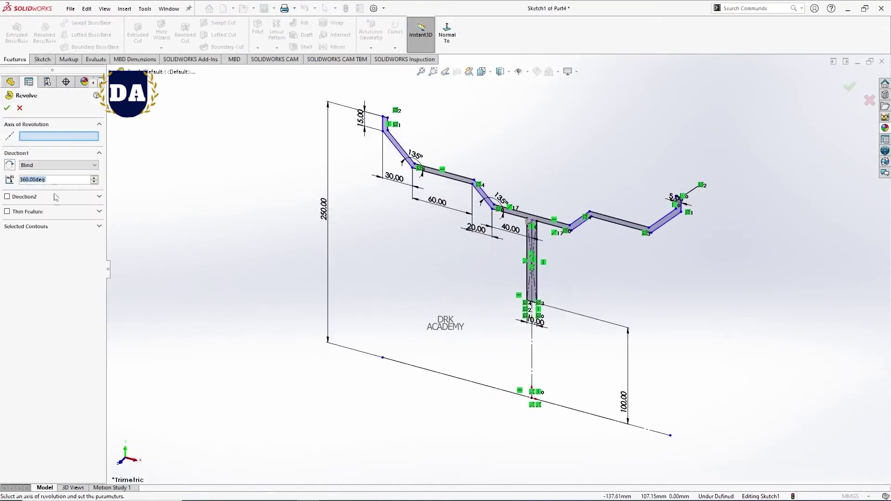
pyautogui.click(472, 385)
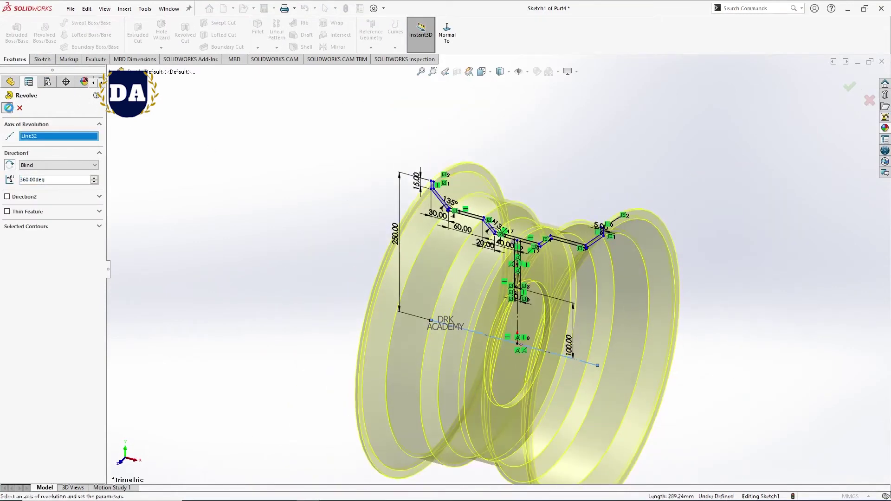
pyautogui.click(8, 108)
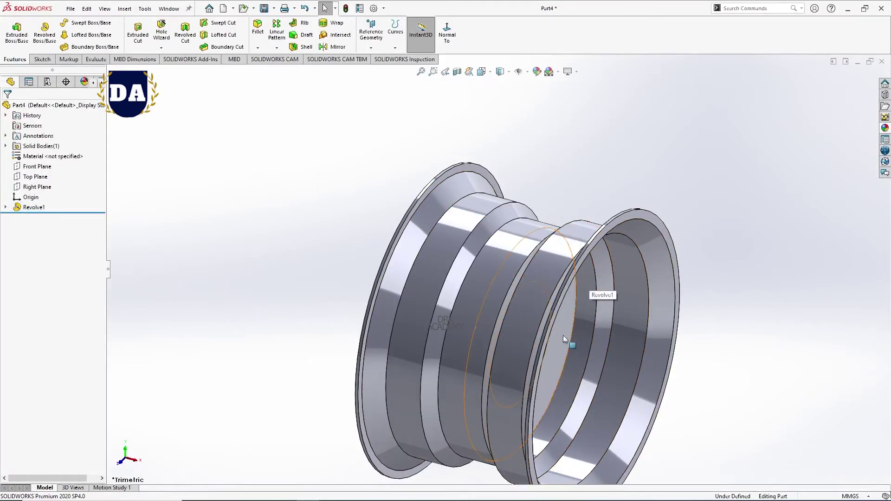
pyautogui.scroll(5, 563, 336)
pyautogui.scroll(-5, 559, 342)
pyautogui.moveTo(558, 342)
pyautogui.mouseDown(button='middle')
pyautogui.moveTo(522, 301)
pyautogui.moveTo(595, 247)
pyautogui.moveTo(491, 319)
pyautogui.moveTo(517, 259)
pyautogui.mouseUp(button='middle')
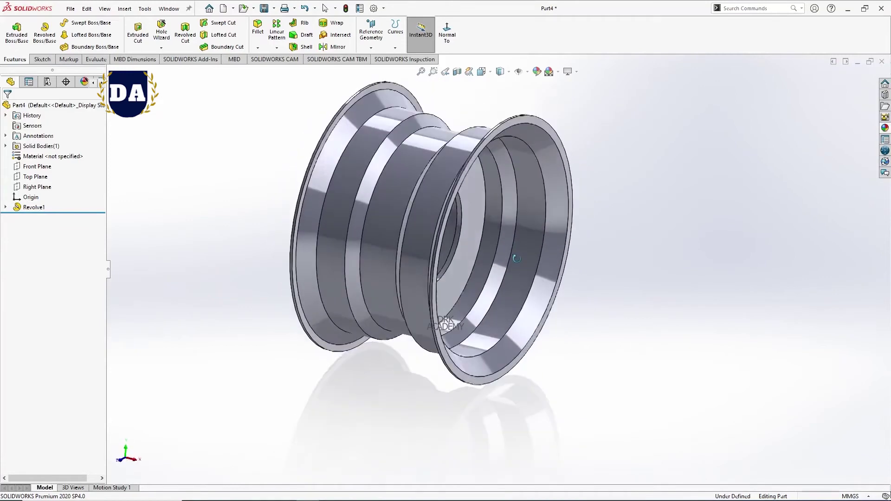
pyautogui.keyDown('ctrl'); pyautogui.moveTo(449, 108); pyautogui.dragTo(484, 194, button='middle'); pyautogui.keyUp('ctrl')
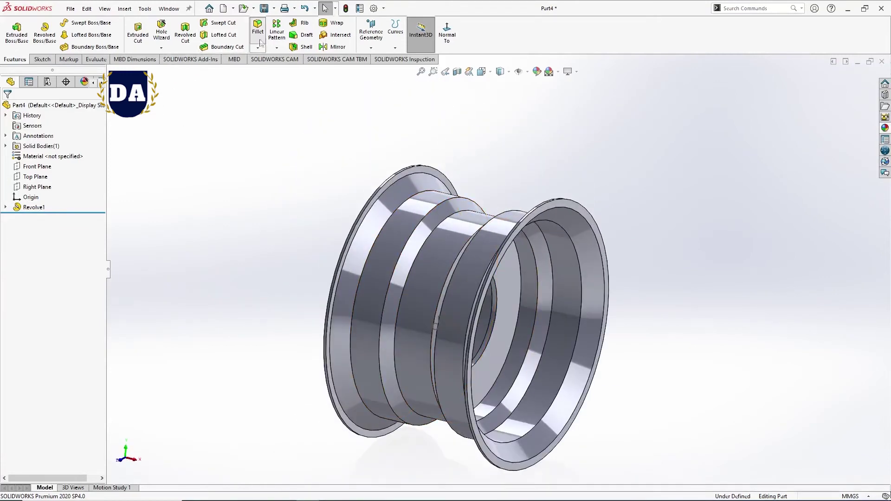
pyautogui.scroll(-3, 393, 253)
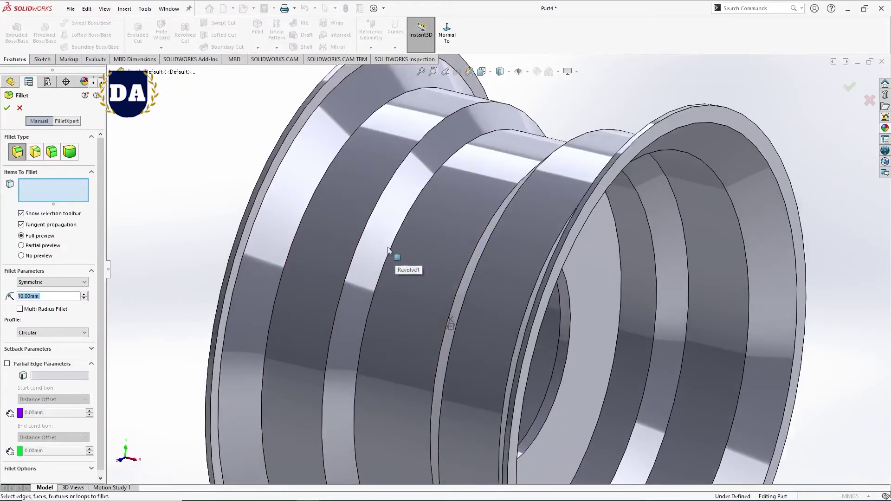
# Pick some band faces and a circular edge, then clear the whole fillet selection
pyautogui.click(316, 157)
pyautogui.click(358, 165)
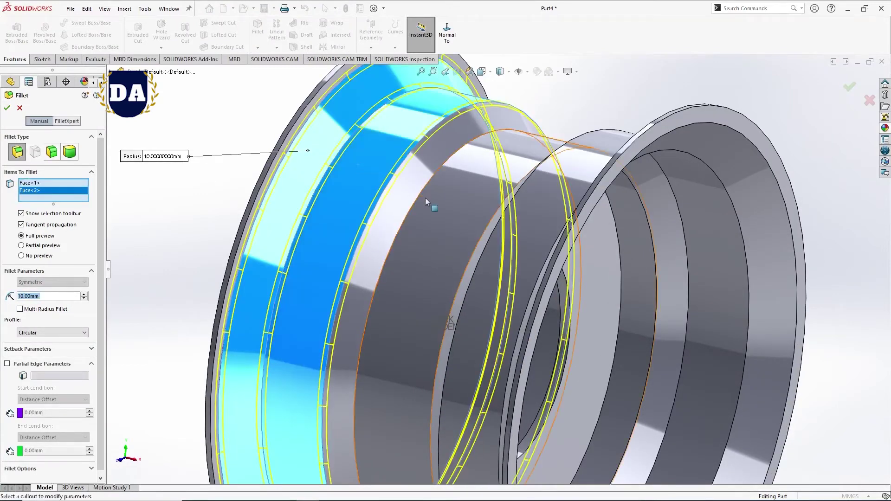
pyautogui.click(451, 210)
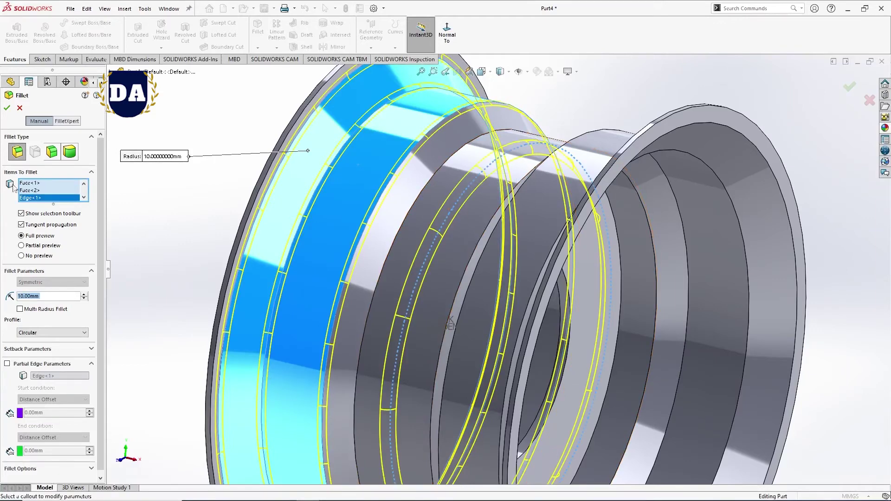
pyautogui.rightClick(33, 186)
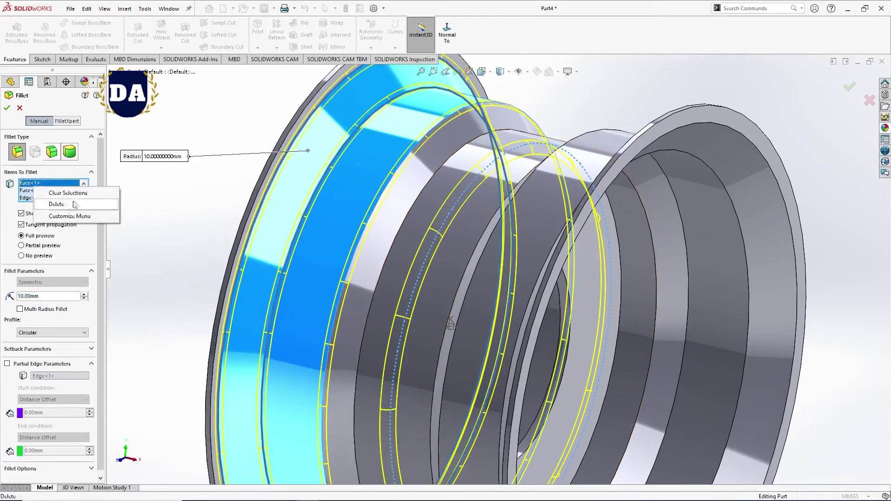
pyautogui.click(78, 193)
pyautogui.scroll(5, 329, 253)
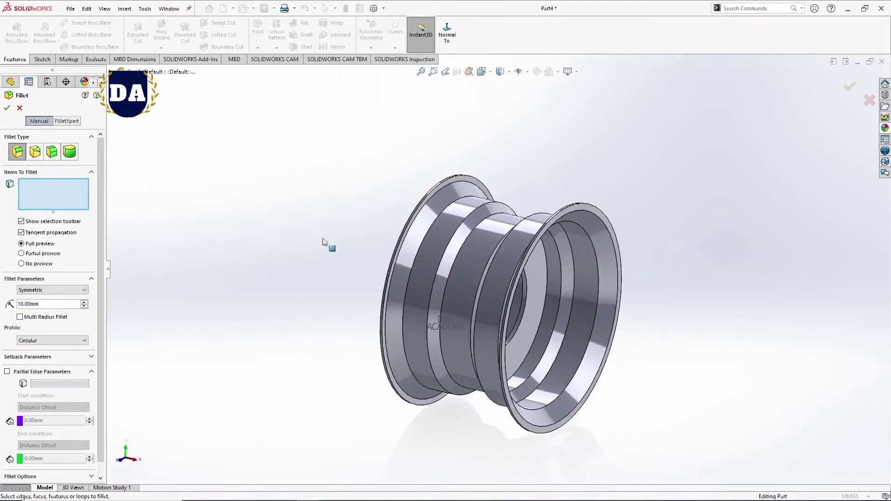
# Select the left, right and middle band faces and set the fillet radius to 20 mm
pyautogui.moveTo(403, 291)
pyautogui.mouseDown(button='middle')
pyautogui.moveTo(449, 336)
pyautogui.moveTo(406, 357)
pyautogui.mouseUp(button='middle')
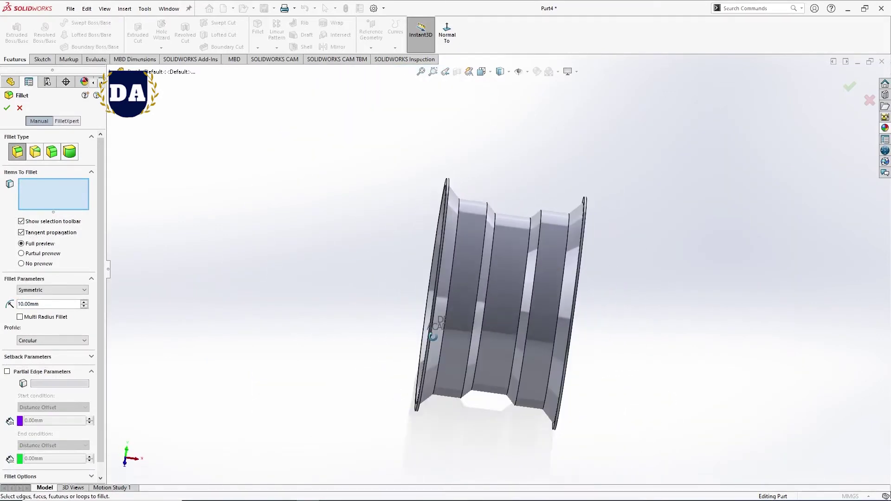
pyautogui.click(444, 258)
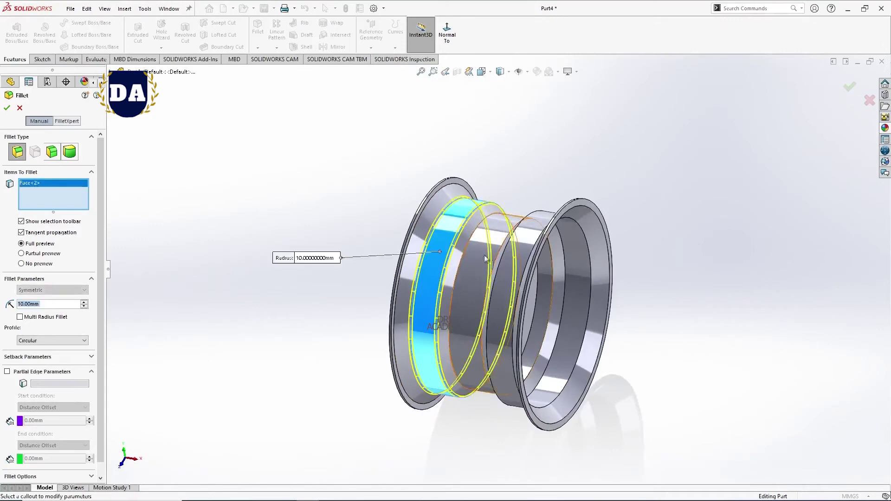
pyautogui.moveTo(510, 298)
pyautogui.mouseDown(button='middle')
pyautogui.moveTo(527, 298)
pyautogui.moveTo(550, 263)
pyautogui.mouseUp(button='middle')
pyautogui.click(550, 263)
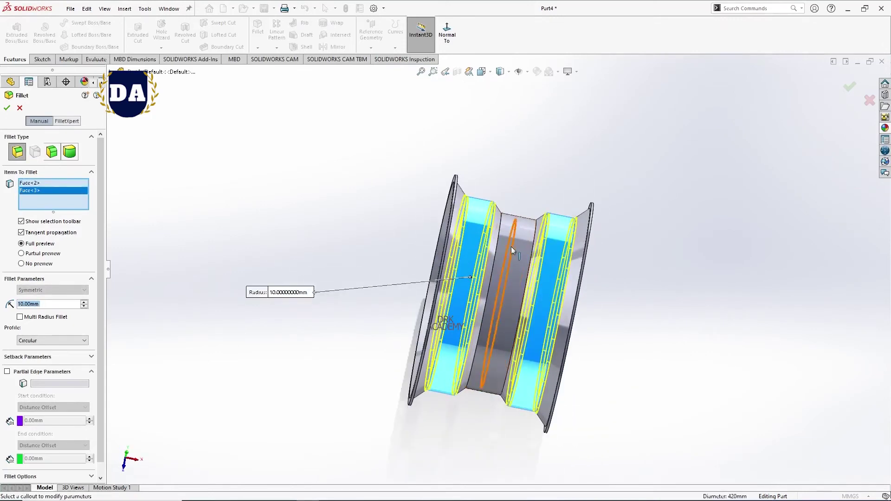
pyautogui.click(526, 232)
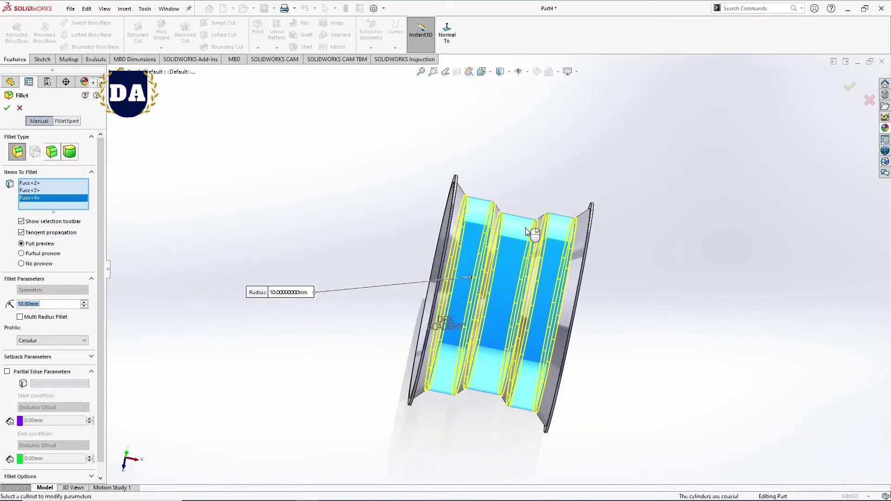
pyautogui.moveTo(566, 274); pyautogui.dragTo(372, 270, button='middle')
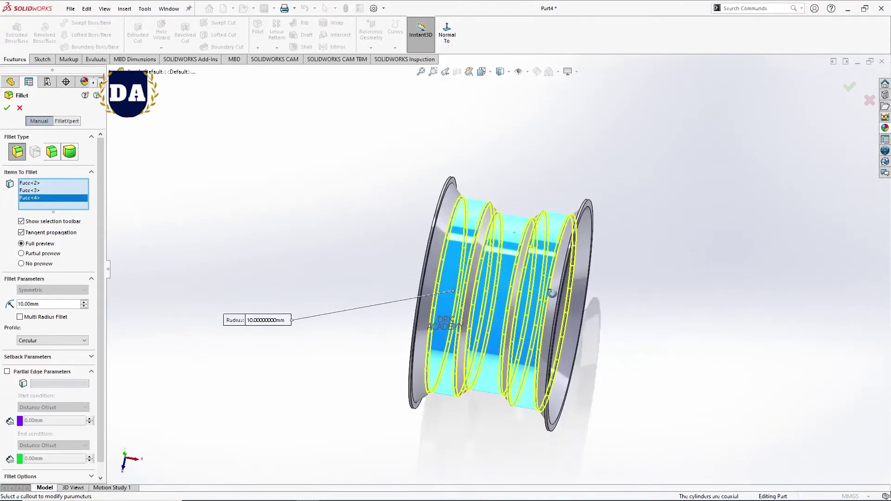
pyautogui.doubleClick(43, 306)
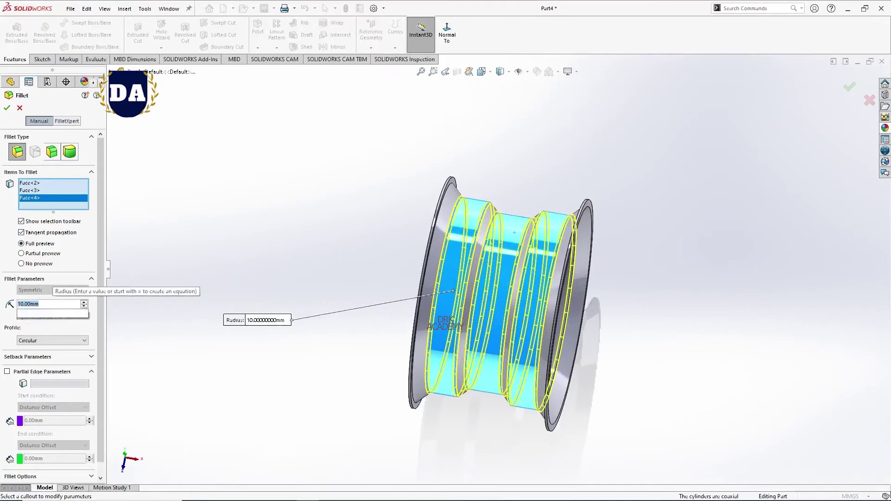
pyautogui.write('20')
pyautogui.press('Return')
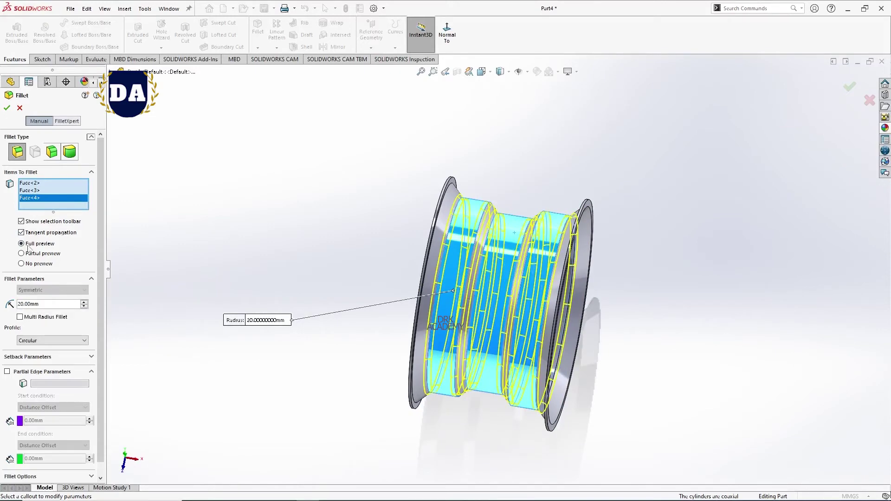
# Apply the 20 mm fillet, then select the rim's flat inner disc face
pyautogui.click(7, 108)
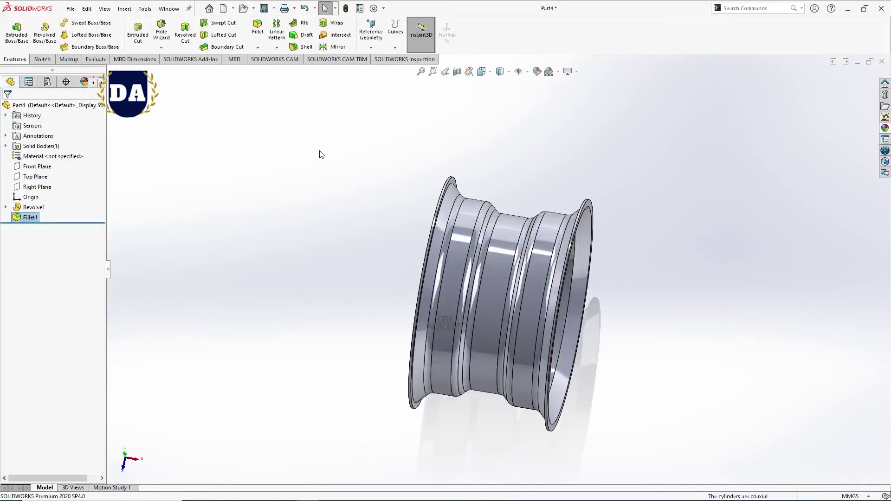
pyautogui.moveTo(525, 322)
pyautogui.mouseDown(button='middle')
pyautogui.moveTo(433, 240)
pyautogui.moveTo(506, 310)
pyautogui.mouseUp(button='middle')
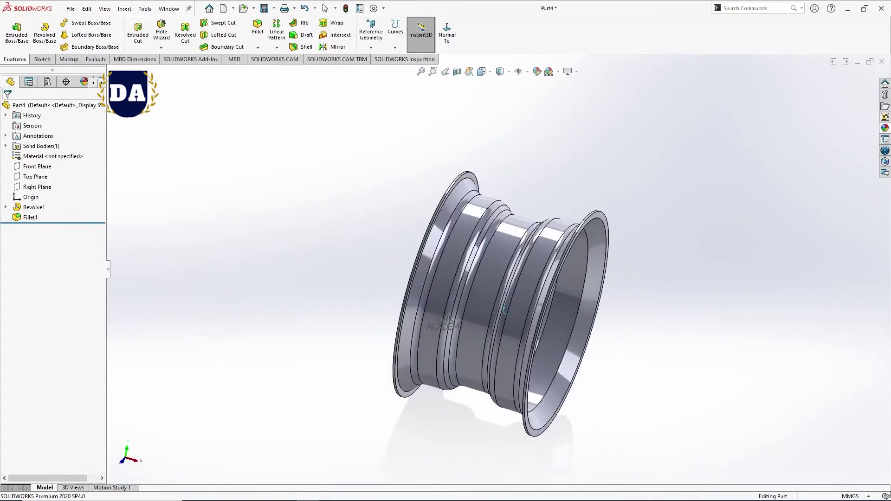
pyautogui.moveTo(613, 289); pyautogui.dragTo(617, 294, button='middle')
pyautogui.scroll(-5, 617, 294)
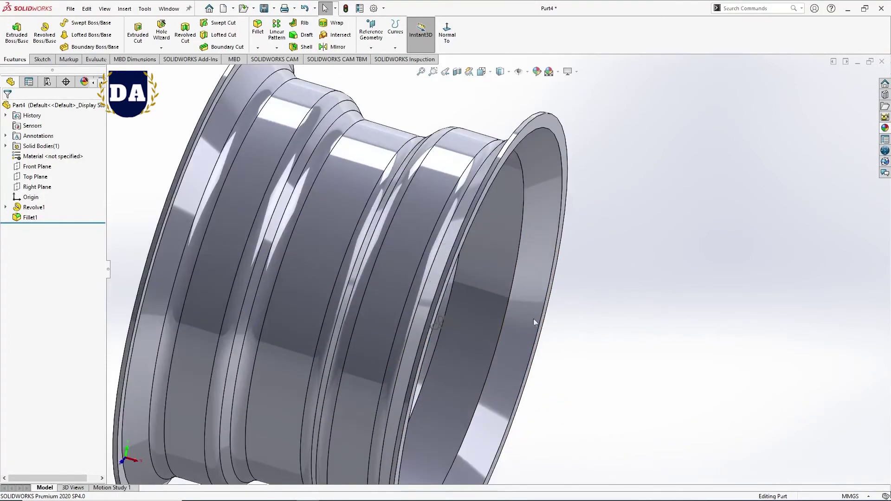
pyautogui.moveTo(533, 319)
pyautogui.mouseDown(button='middle')
pyautogui.moveTo(410, 297)
pyautogui.moveTo(360, 195)
pyautogui.mouseUp(button='middle')
pyautogui.click(358, 194)
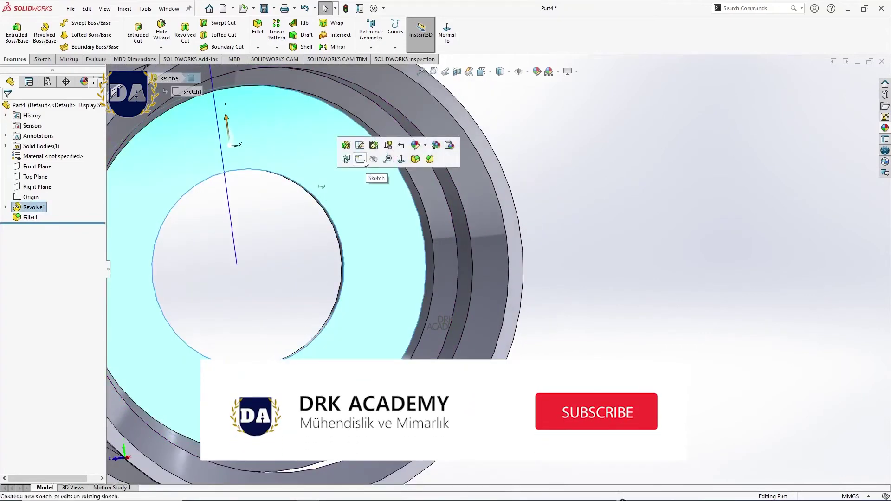
# Sketch a bolt-hole circle above the hub on the disc face with a 16 mm diameter
pyautogui.click(360, 146)
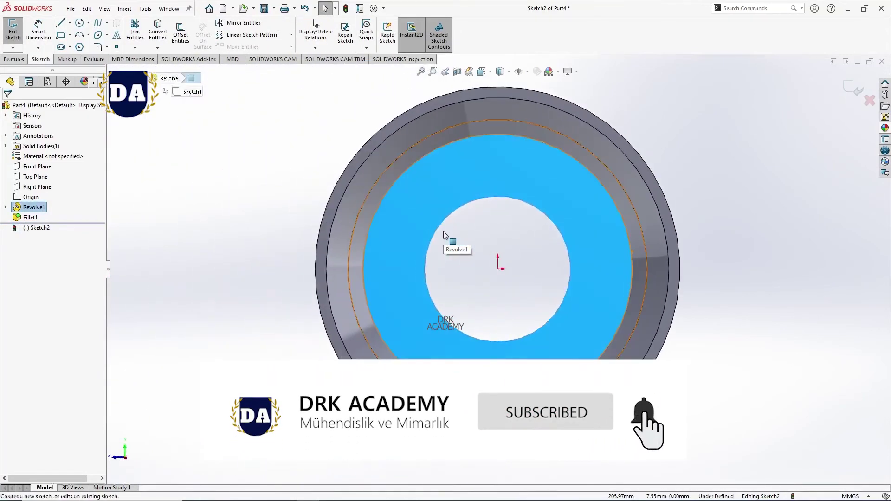
pyautogui.press('c')
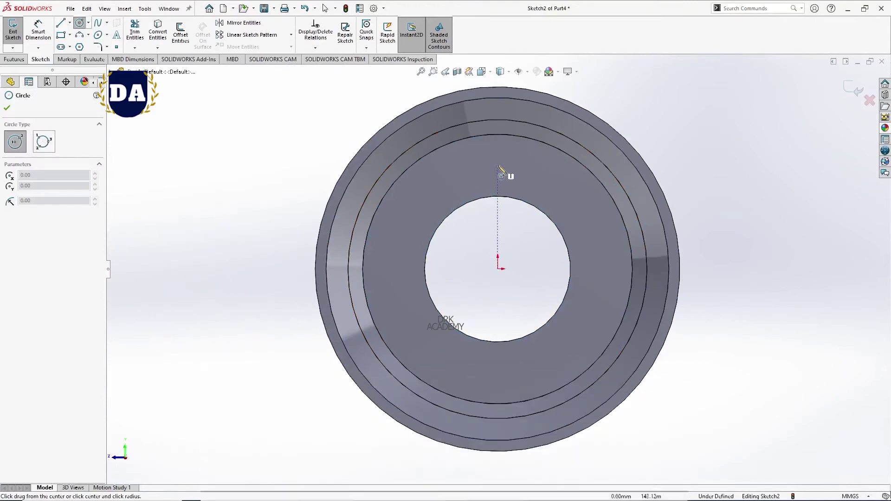
pyautogui.click(497, 169)
pyautogui.click(518, 158)
pyautogui.press('d')
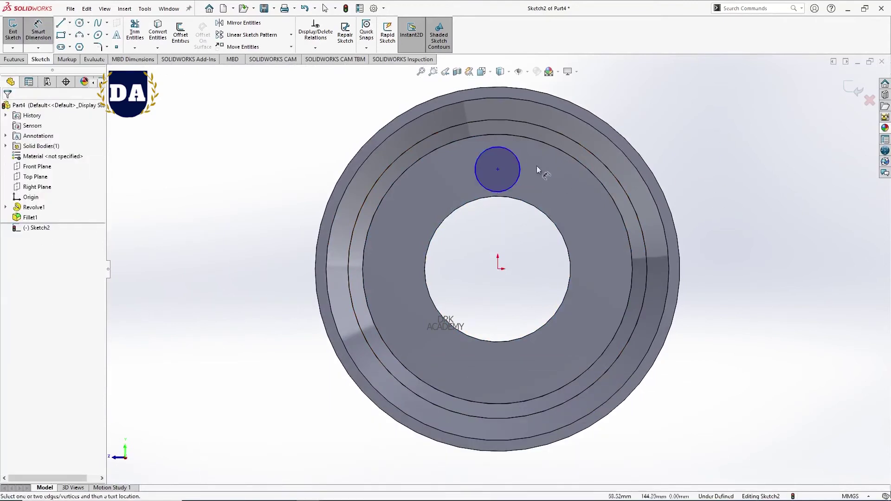
pyautogui.click(521, 179)
pyautogui.click(772, 153)
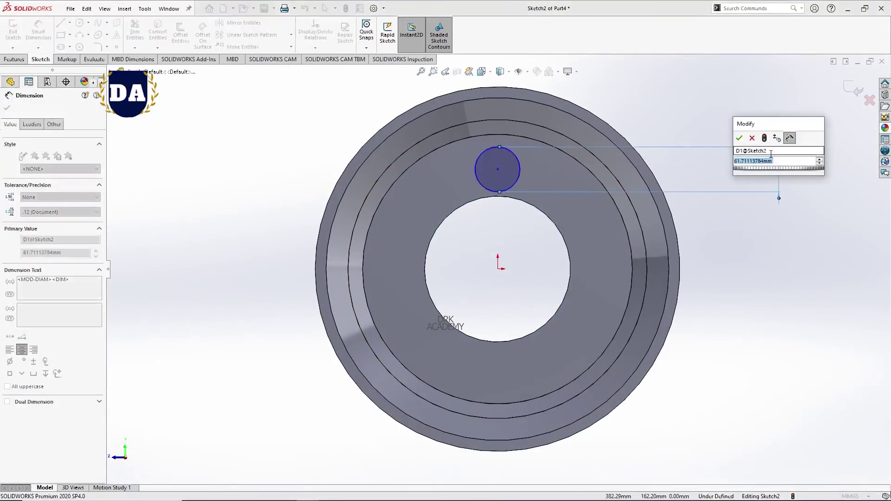
pyautogui.write('16')
pyautogui.press('Return')
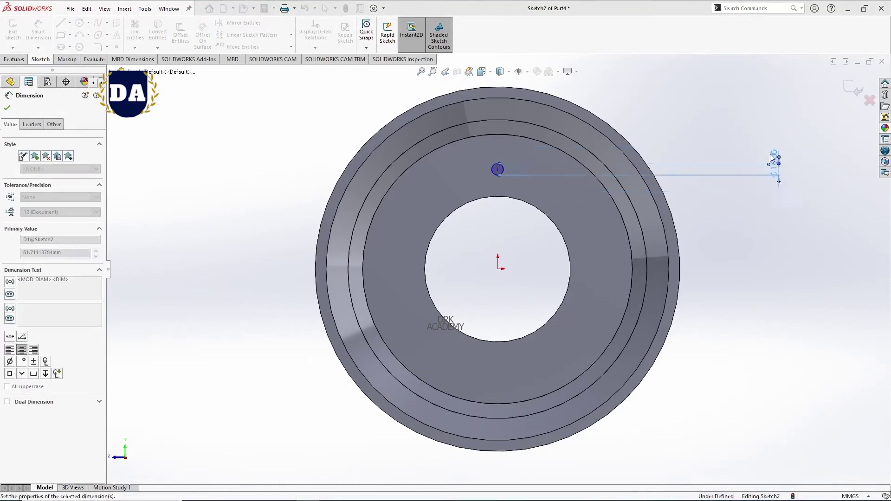
pyautogui.rightClick(678, 126)
pyautogui.click(694, 128)
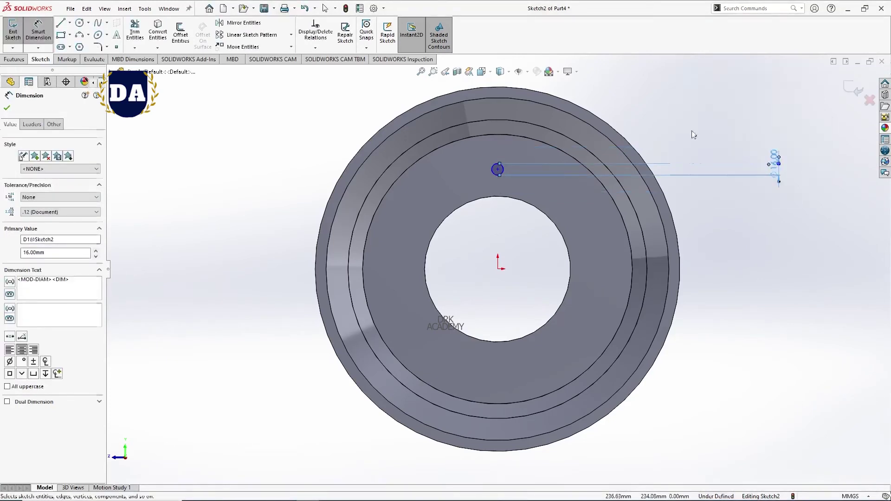
# Dimension the circle's centre 130 mm above the origin to fully define the sketch
pyautogui.click(498, 169)
pyautogui.keyDown('ctrl'); pyautogui.click(498, 269); pyautogui.keyUp('ctrl')
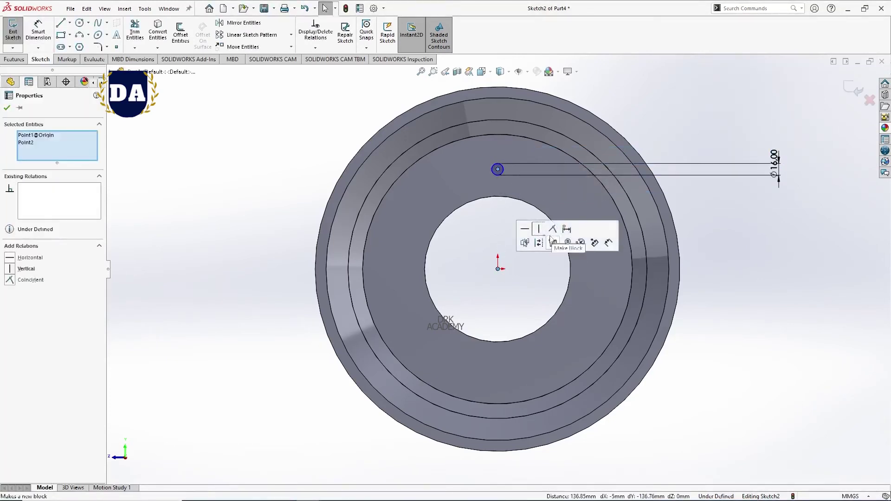
pyautogui.click(539, 235)
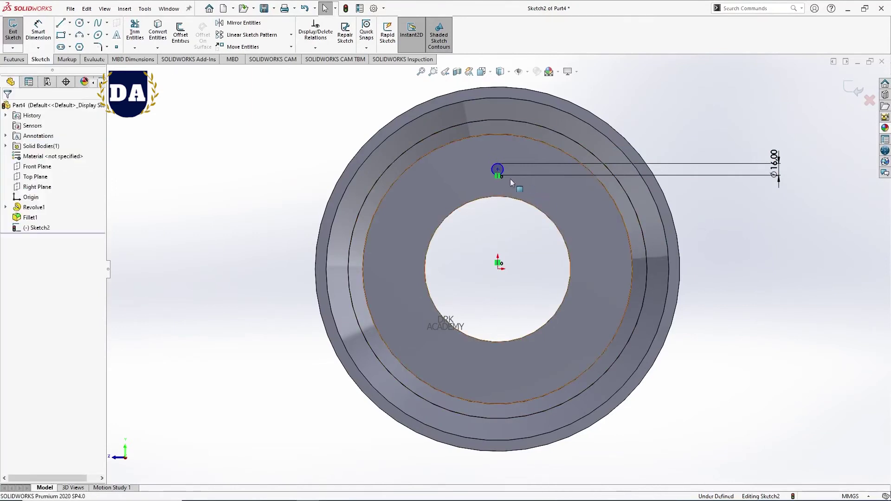
pyautogui.moveTo(516, 265); pyautogui.dragTo(509, 186, button='right')
pyautogui.click(498, 170)
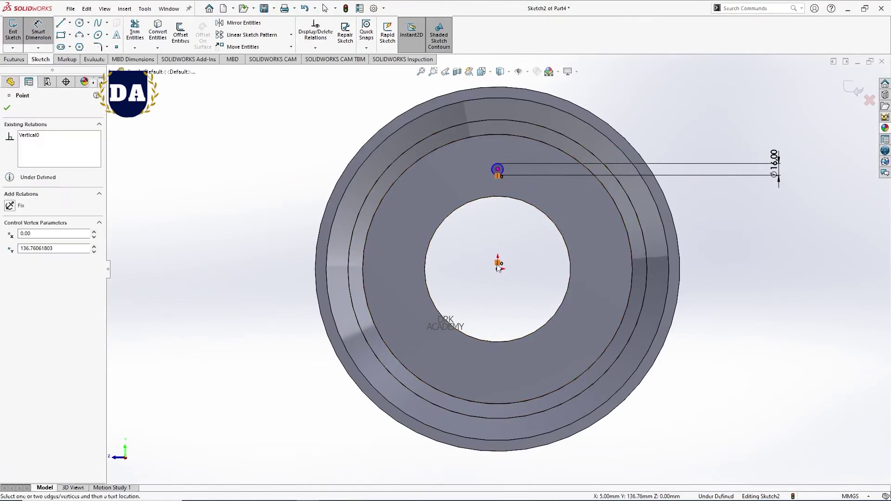
pyautogui.click(498, 269)
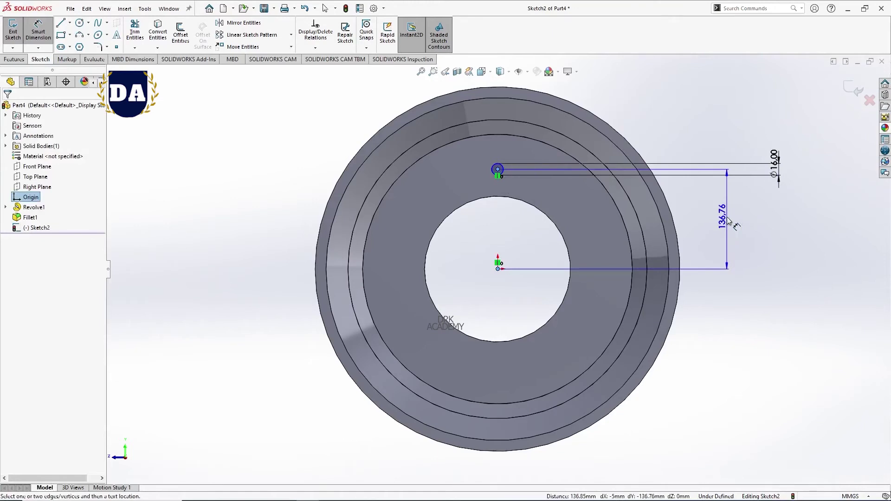
pyautogui.click(729, 222)
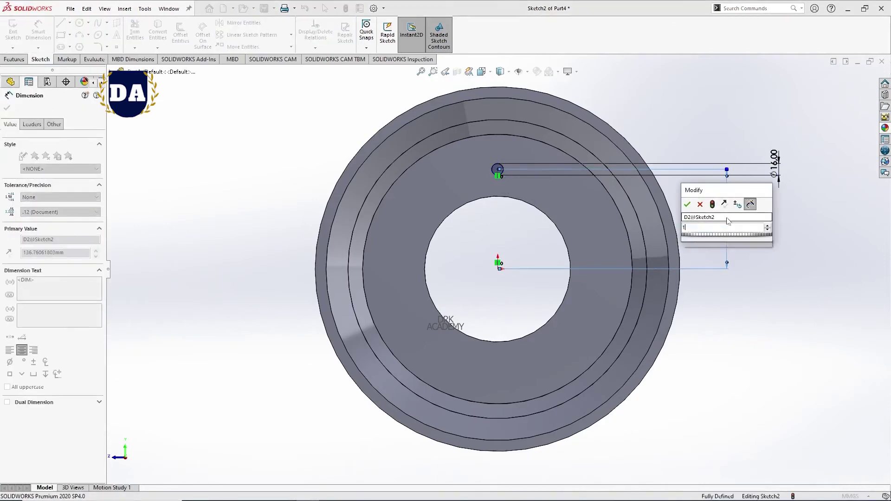
pyautogui.write('130')
pyautogui.press('Return')
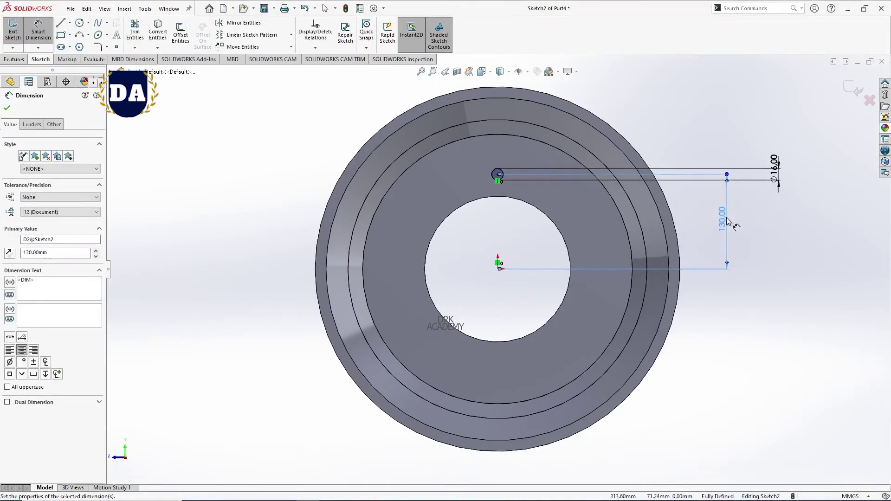
pyautogui.press('Escape')
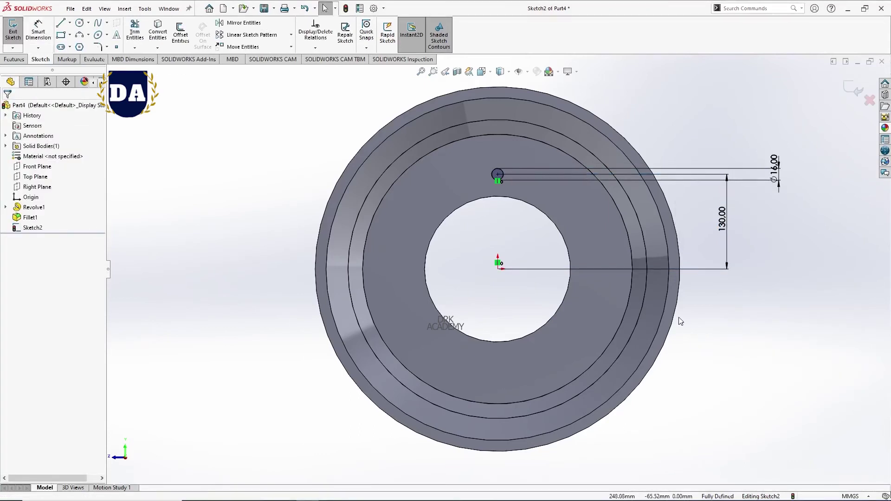
# Extrude-cut the 16 mm circle Blind 10 mm into the disc face as Cut-Extrude1
pyautogui.click(14, 59)
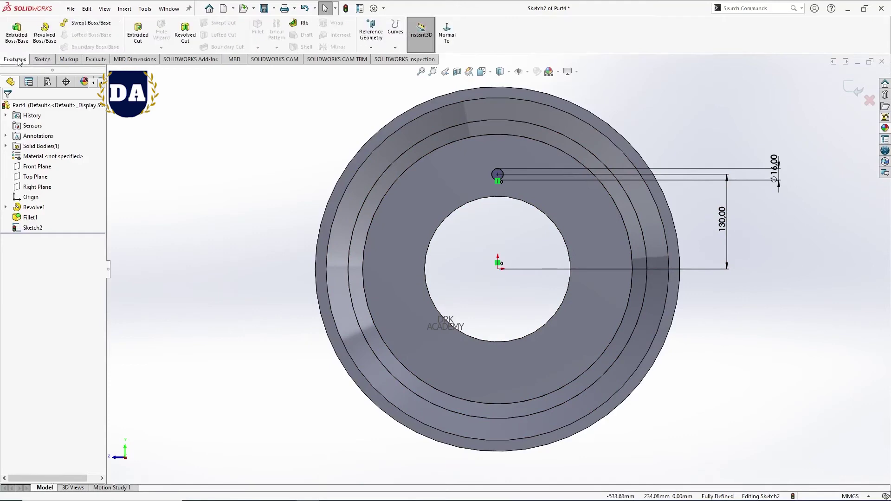
pyautogui.click(139, 29)
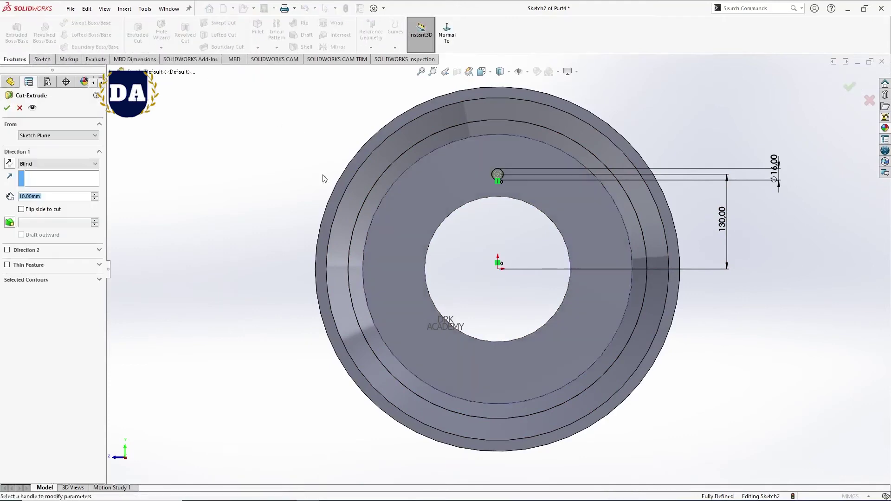
pyautogui.click(7, 109)
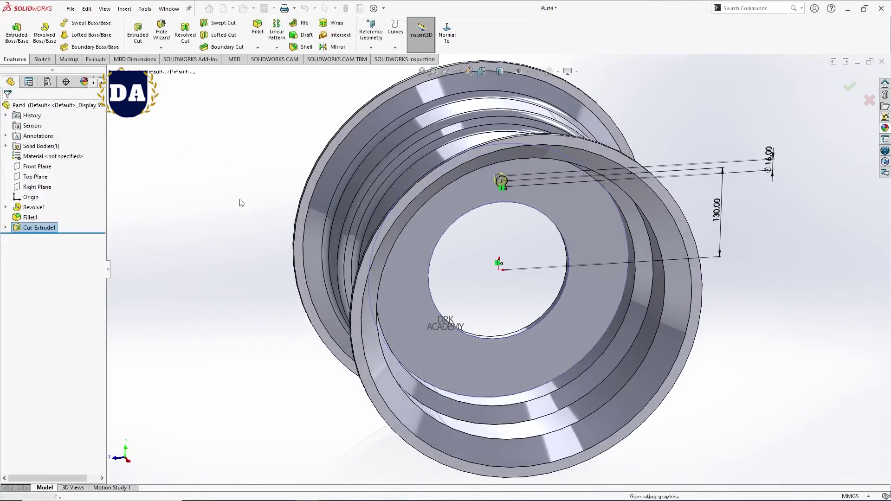
pyautogui.scroll(-3, 500, 363)
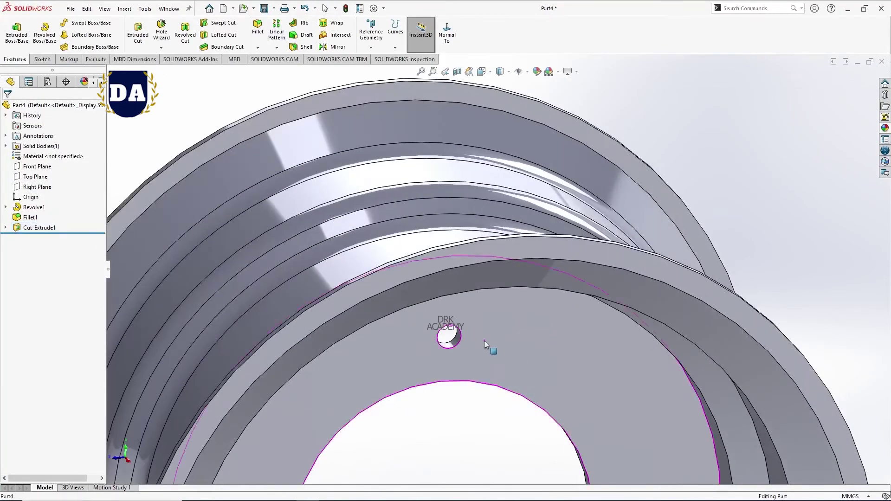
pyautogui.moveTo(484, 341)
pyautogui.mouseDown(button='middle')
pyautogui.moveTo(583, 314)
pyautogui.moveTo(497, 325)
pyautogui.moveTo(490, 274)
pyautogui.moveTo(374, 320)
pyautogui.moveTo(495, 240)
pyautogui.mouseUp(button='middle')
pyautogui.scroll(5, 490, 335)
pyautogui.scroll(3, 490, 271)
pyautogui.scroll(-2, 490, 271)
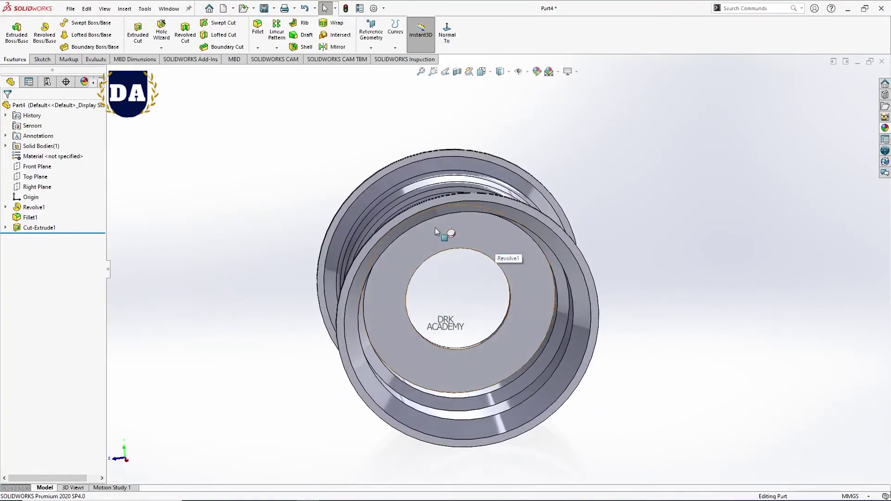
# Circular-pattern Cut-Extrude1 into 10 equally spaced holes over 360° around the rim face
pyautogui.click(274, 49)
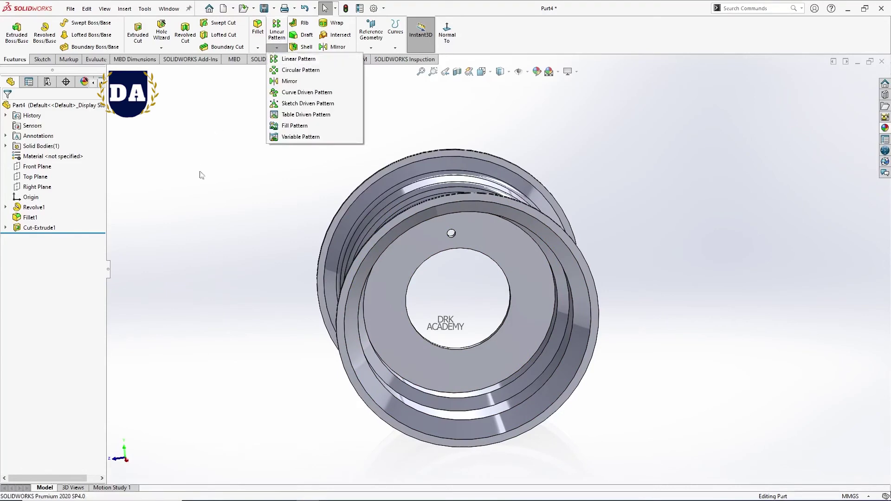
pyautogui.click(39, 228)
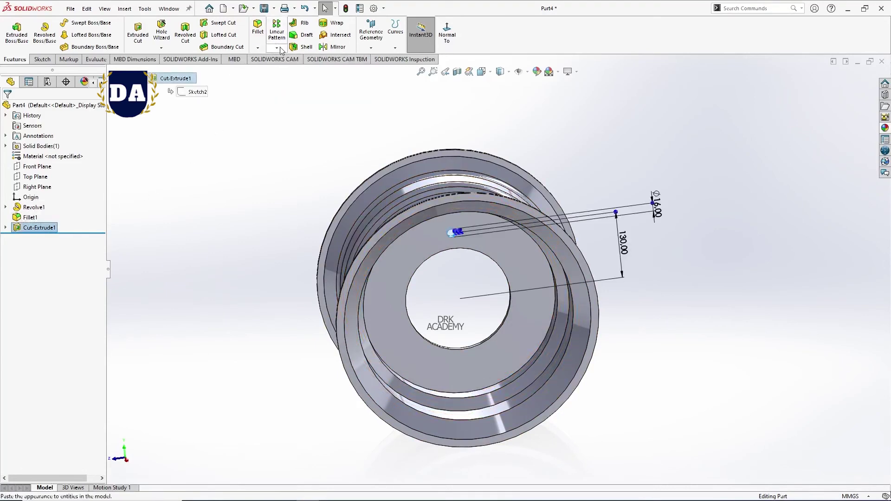
pyautogui.click(278, 49)
pyautogui.click(301, 72)
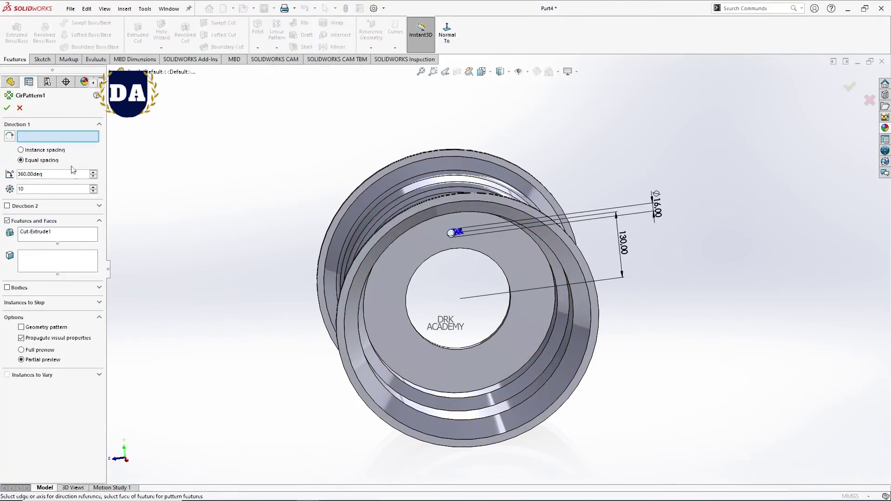
pyautogui.moveTo(405, 221); pyautogui.dragTo(432, 224, button='middle')
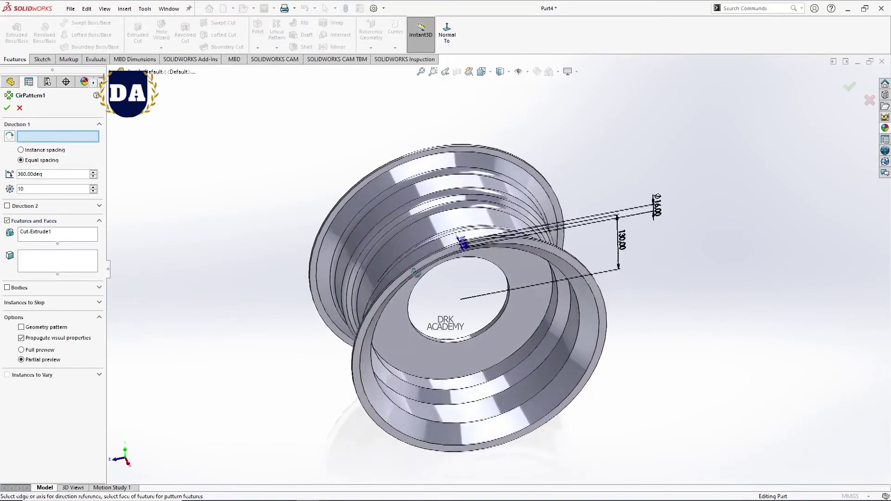
pyautogui.click(428, 227)
pyautogui.hotkey('ctrl', '8')
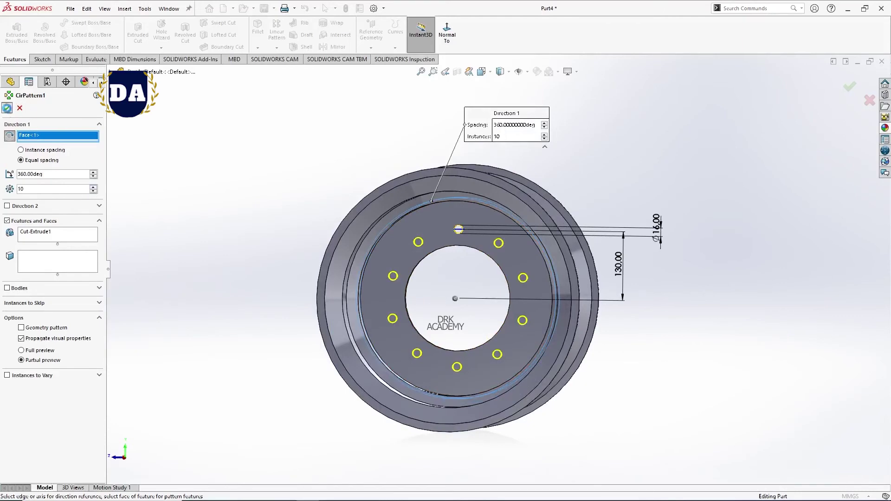
pyautogui.press('Return')
pyautogui.moveTo(285, 265)
pyautogui.mouseDown(button='middle')
pyautogui.moveTo(385, 308)
pyautogui.moveTo(278, 249)
pyautogui.moveTo(304, 292)
pyautogui.mouseUp(button='middle')
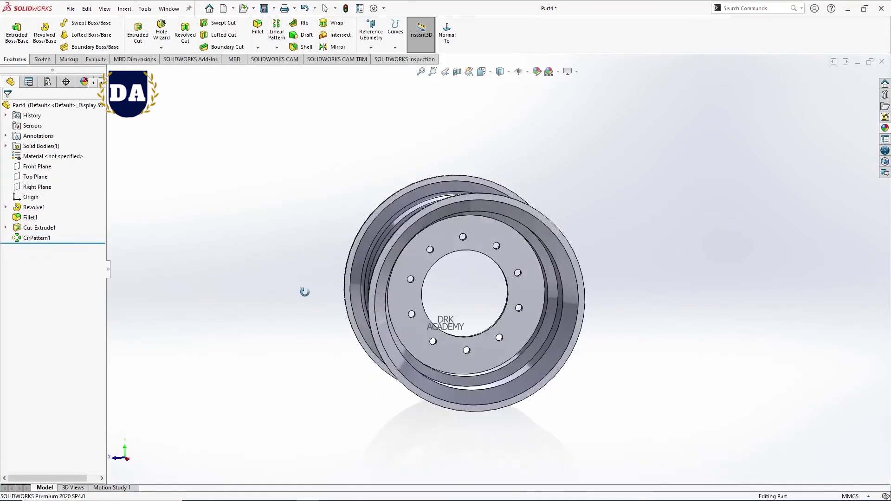
# Give the whole part a yellow appearance with Green changed to 200 (RGB 255, 200, 0)
pyautogui.moveTo(470, 281); pyautogui.dragTo(533, 290, button='middle')
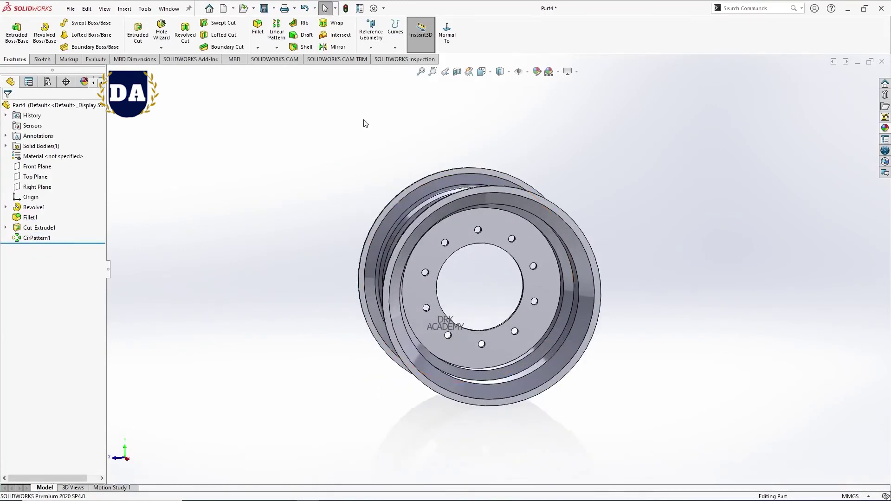
pyautogui.click(539, 73)
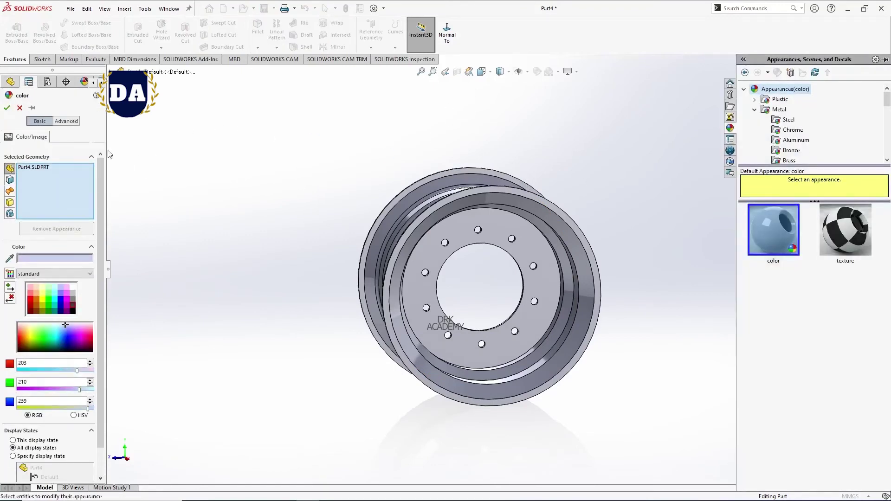
pyautogui.click(20, 109)
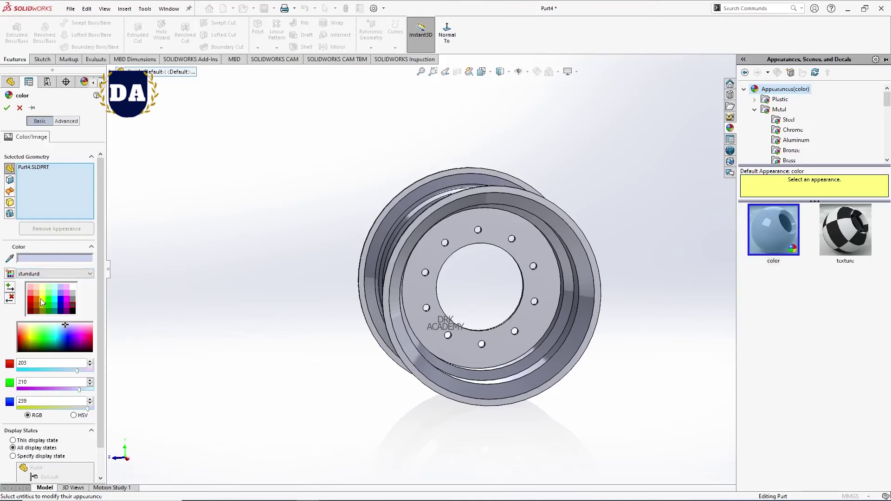
pyautogui.click(42, 303)
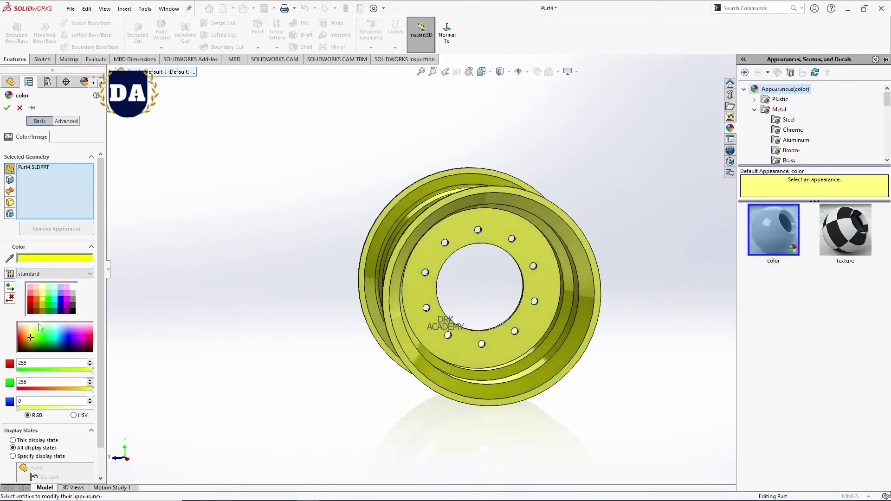
pyautogui.doubleClick(36, 384)
pyautogui.write('3')
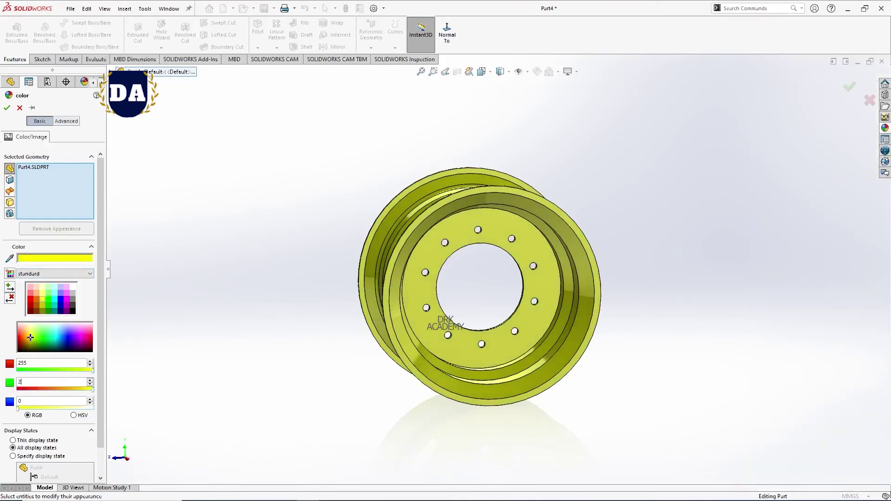
pyautogui.write('00')
pyautogui.press('Return')
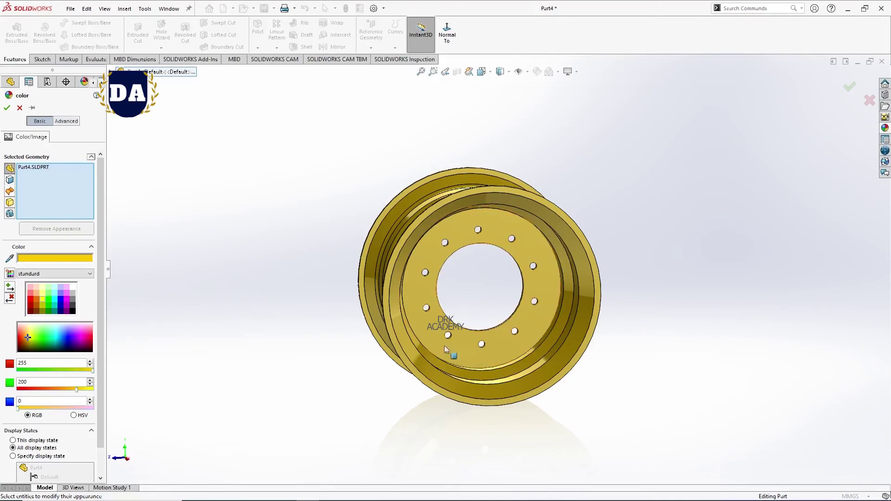
pyautogui.moveTo(450, 353)
pyautogui.mouseDown(button='middle')
pyautogui.moveTo(408, 311)
pyautogui.moveTo(404, 388)
pyautogui.moveTo(299, 400)
pyautogui.moveTo(397, 396)
pyautogui.moveTo(397, 428)
pyautogui.moveTo(433, 427)
pyautogui.mouseUp(button='middle')
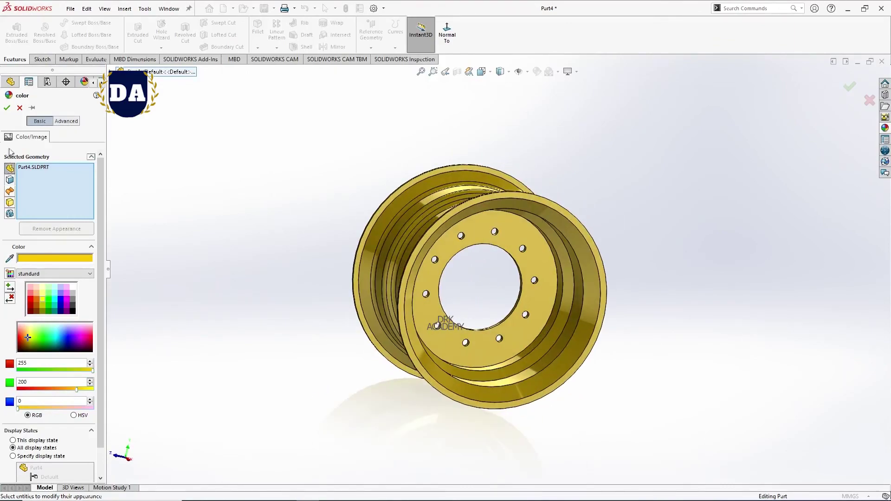
# Confirm the gold appearance and save the part as 'rim' in the Bobcat folder
pyautogui.click(8, 108)
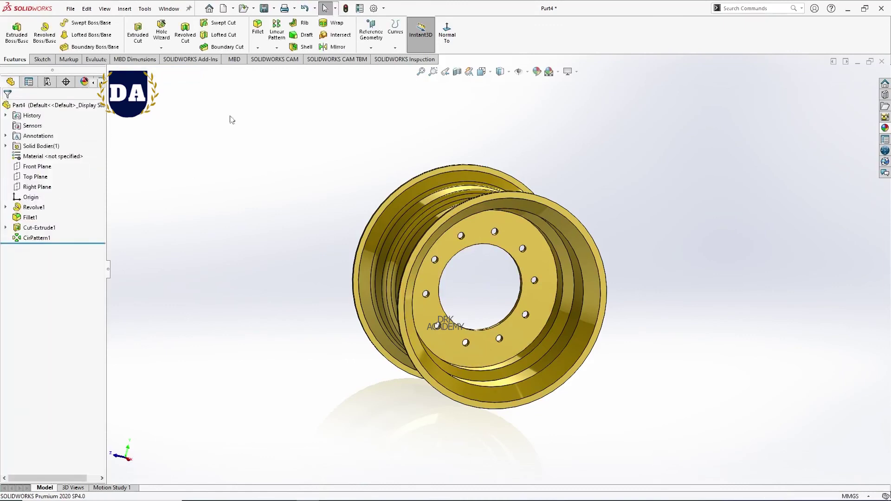
pyautogui.click(265, 12)
pyautogui.write('rim')
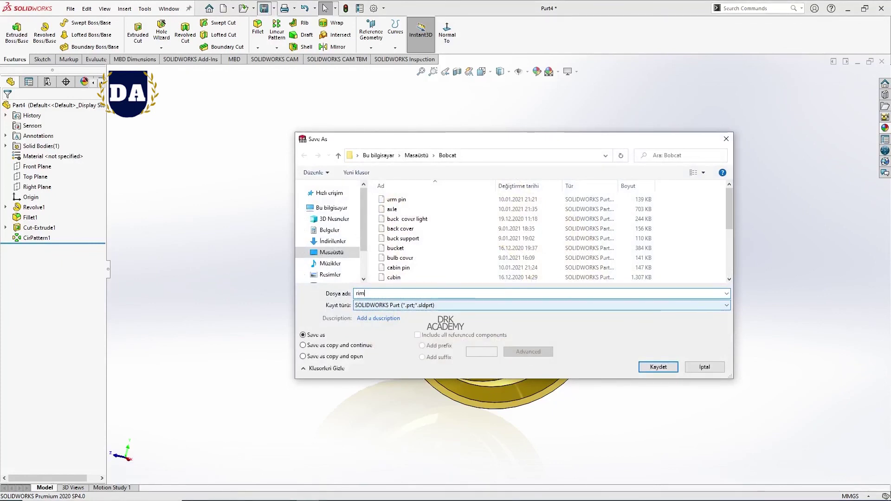
pyautogui.click(658, 367)
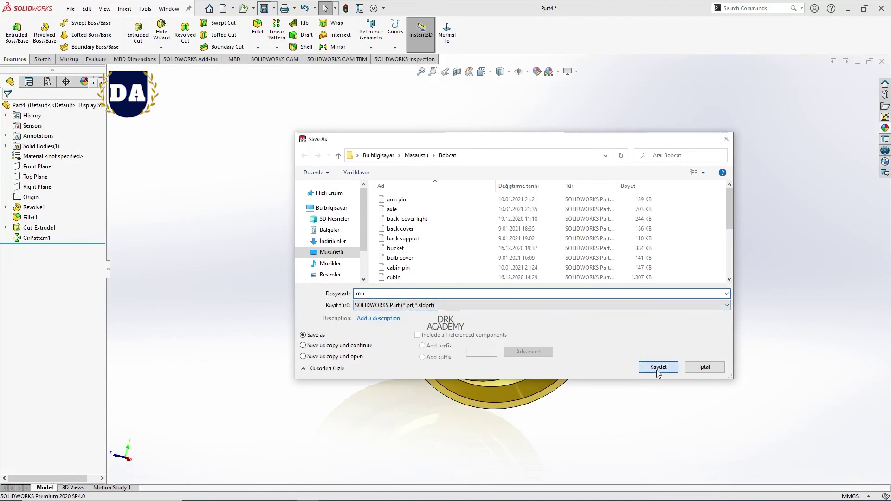